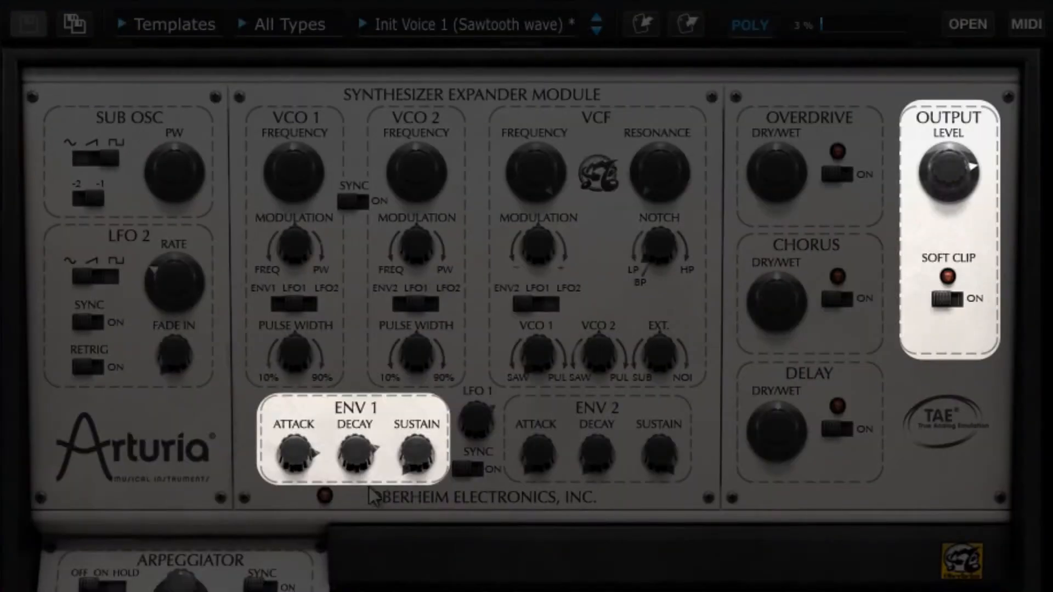
# Try different ENV 1 decay and sustain settings, bringing attack and sustain to minimum and decay to 0.000 ms.
pyautogui.moveTo(419, 453); pyautogui.dragTo(458, 390)
pyautogui.moveTo(358, 462)
pyautogui.mouseDown()
pyautogui.moveTo(358, 494)
pyautogui.moveTo(358, 480)
pyautogui.mouseUp()
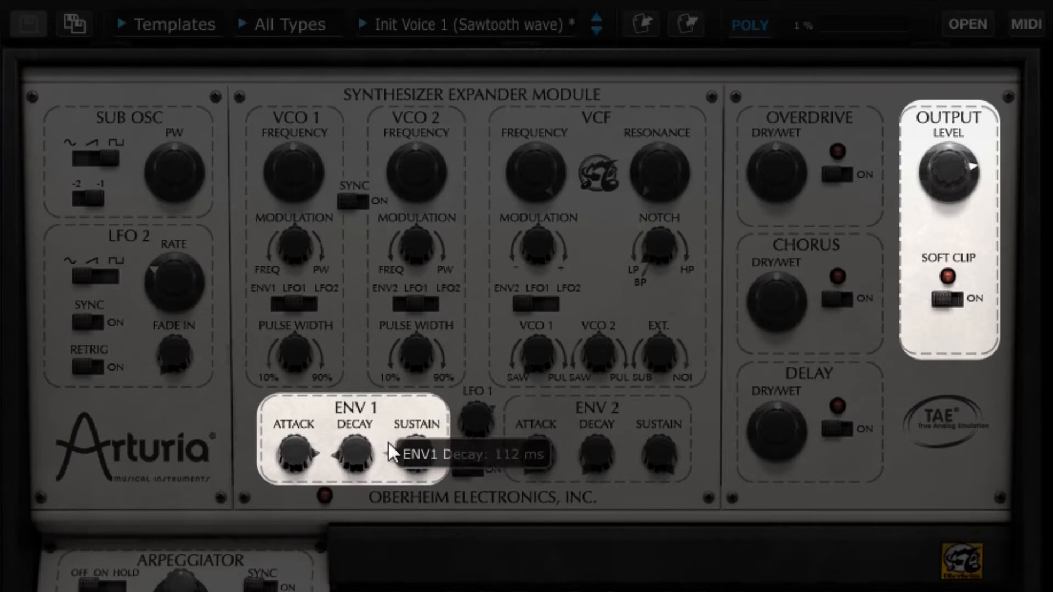
pyautogui.moveTo(294, 455); pyautogui.dragTo(299, 521)
pyautogui.moveTo(417, 454); pyautogui.dragTo(449, 585)
pyautogui.moveTo(354, 454); pyautogui.dragTo(371, 399)
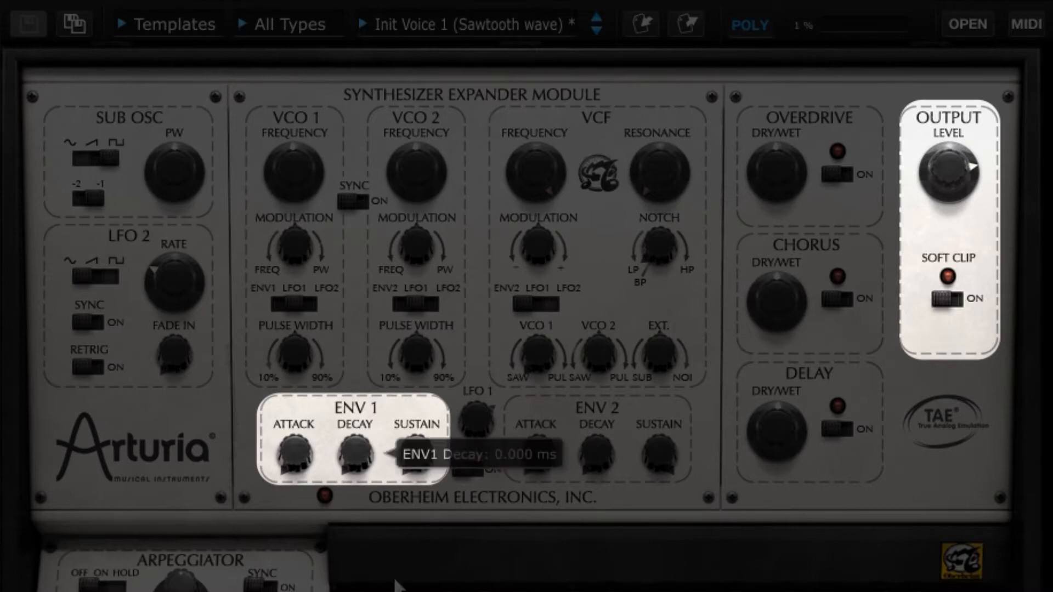
pyautogui.moveTo(416, 443); pyautogui.dragTo(543, 149)
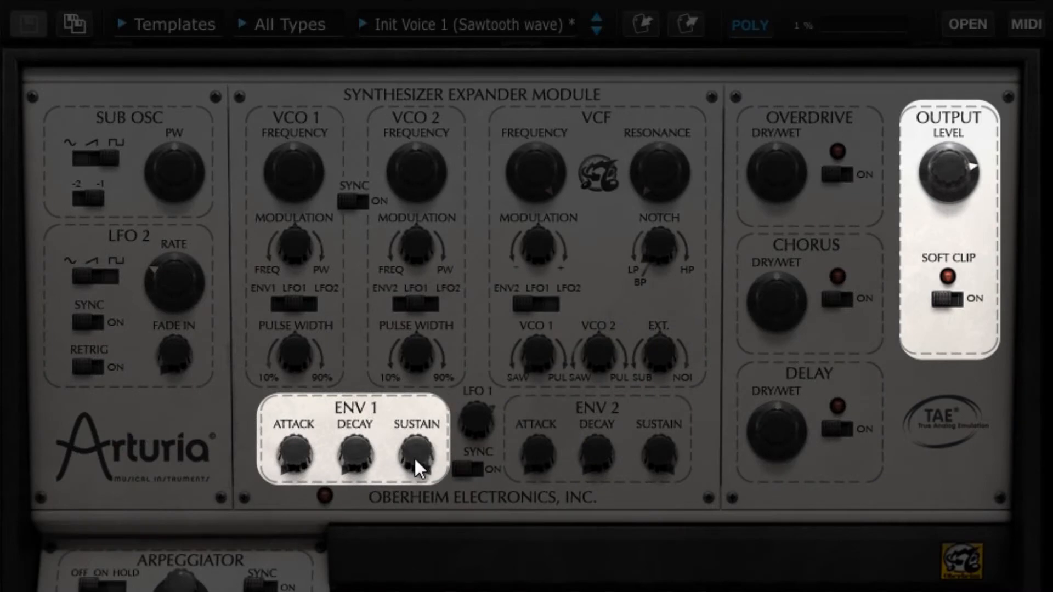
pyautogui.moveTo(415, 460)
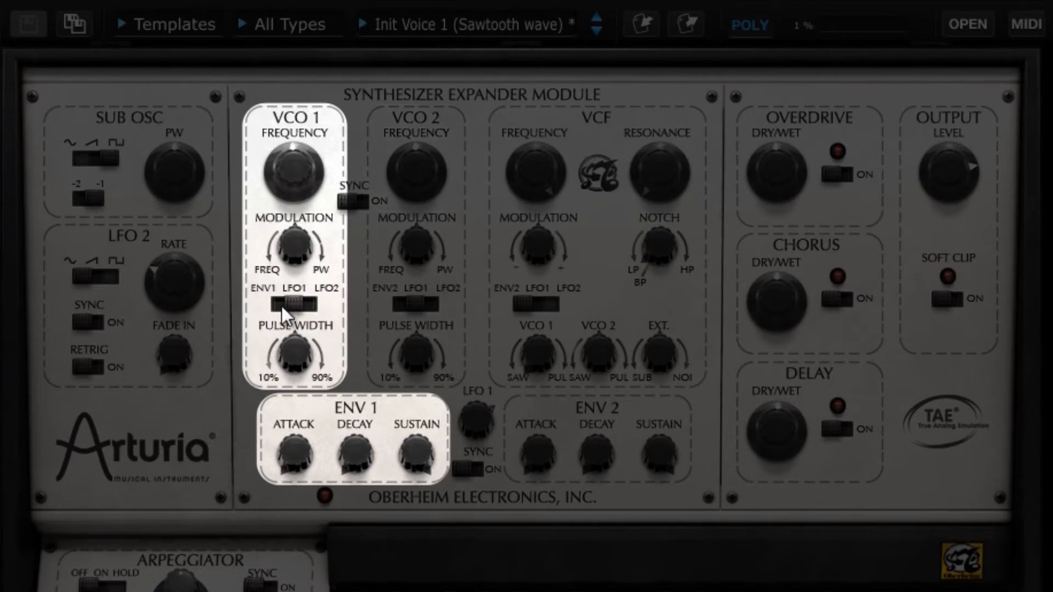
# Set VCO 1's modulation source to ENV1 and lengthen the ENV 1 attack.
pyautogui.moveTo(294, 303); pyautogui.dragTo(269, 291)
pyautogui.moveTo(298, 451); pyautogui.dragTo(332, 274)
pyautogui.moveTo(301, 428); pyautogui.dragTo(307, 411)
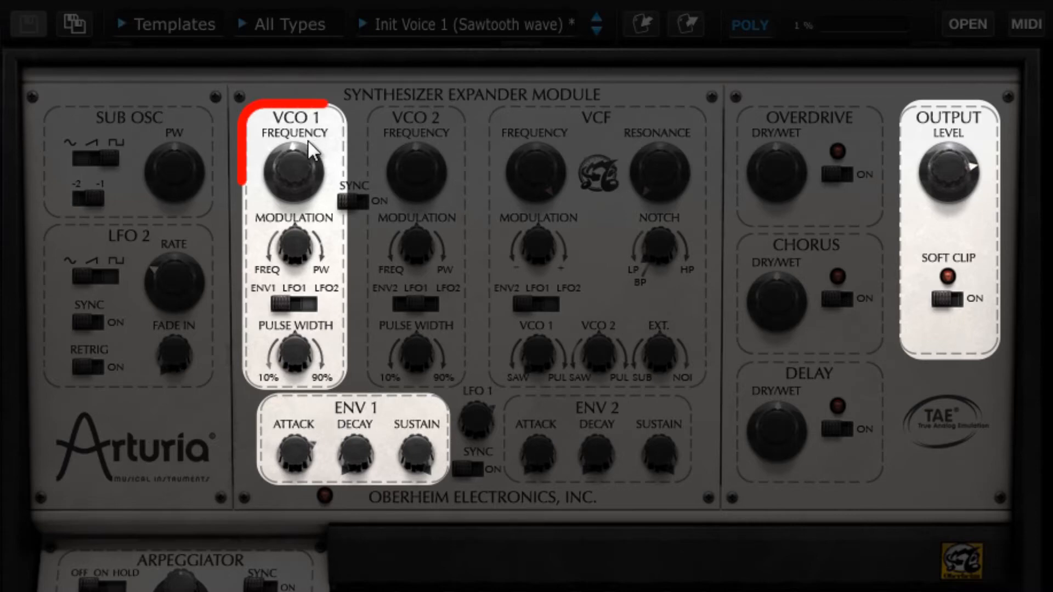
# Set VCO 1's frequency modulation amount to 34%, and raise it further to 47%.
pyautogui.moveTo(301, 167)
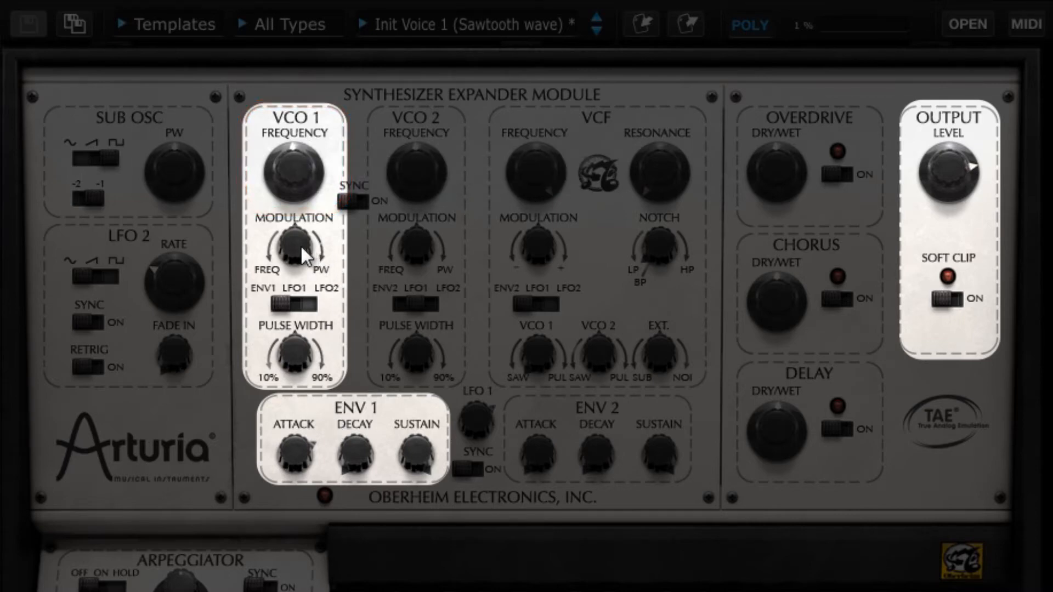
pyautogui.moveTo(301, 245)
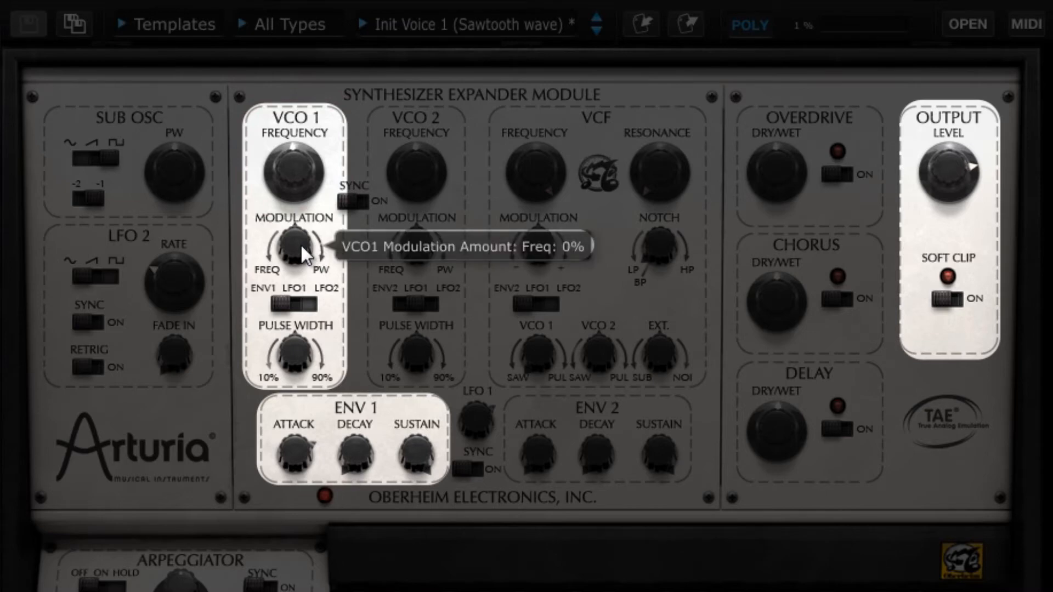
pyautogui.moveTo(301, 246); pyautogui.dragTo(307, 271)
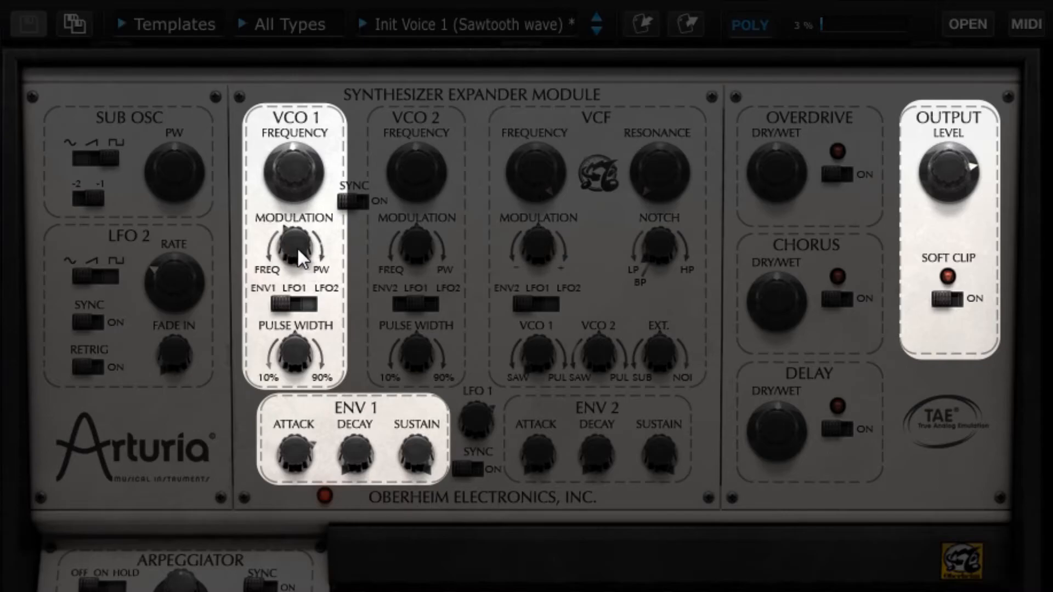
pyautogui.moveTo(297, 248); pyautogui.dragTo(300, 256)
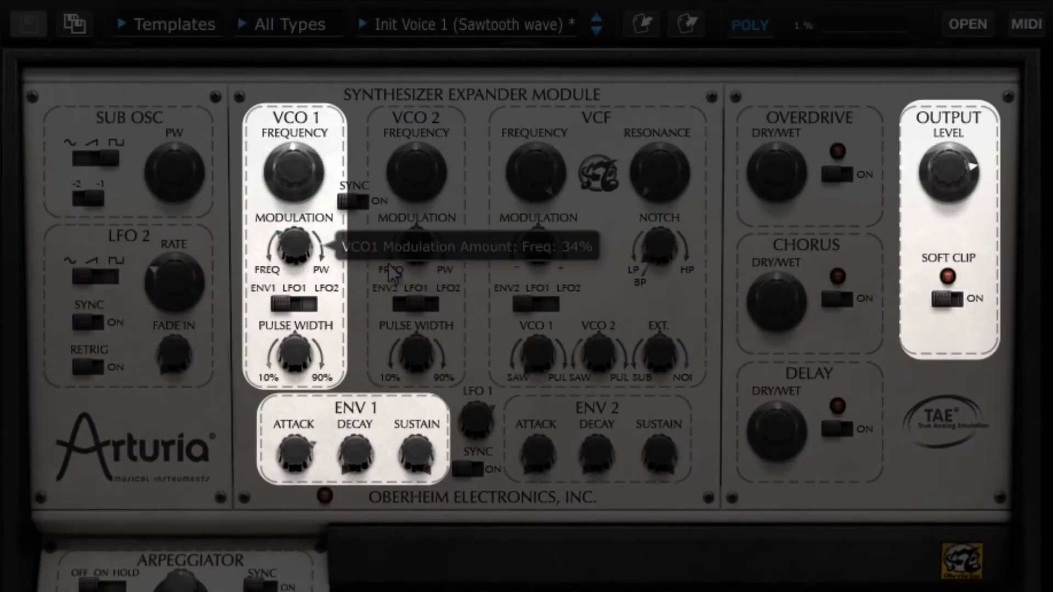
pyautogui.moveTo(299, 244)
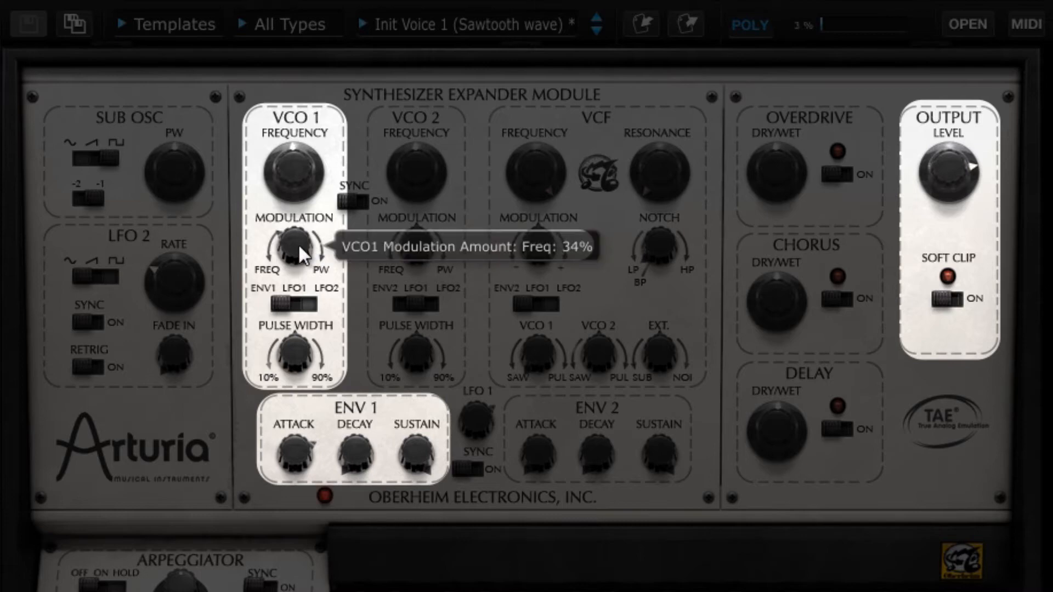
pyautogui.moveTo(299, 245); pyautogui.dragTo(301, 262)
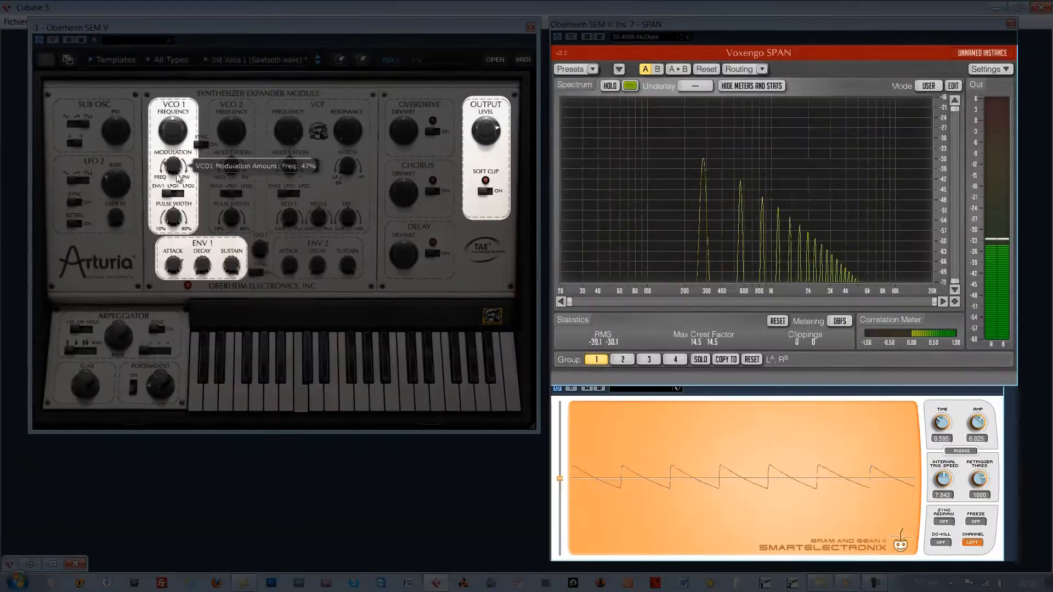
# Try stronger frequency modulation amounts on VCO 1 and shorten the ENV 1 attack.
pyautogui.moveTo(177, 177); pyautogui.dragTo(176, 174)
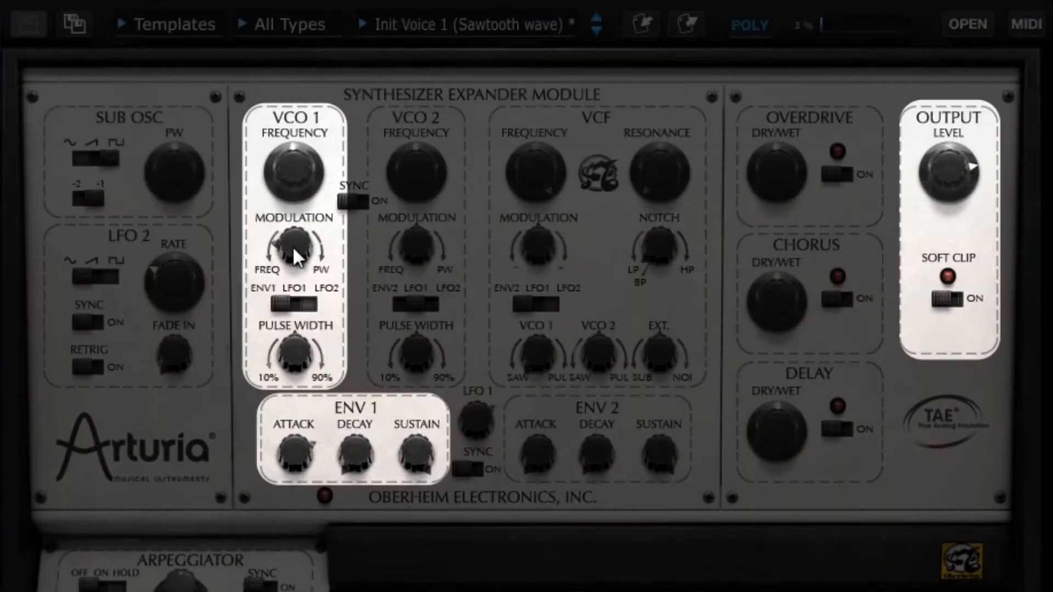
pyautogui.moveTo(292, 246); pyautogui.dragTo(301, 294)
pyautogui.doubleClick(301, 255)
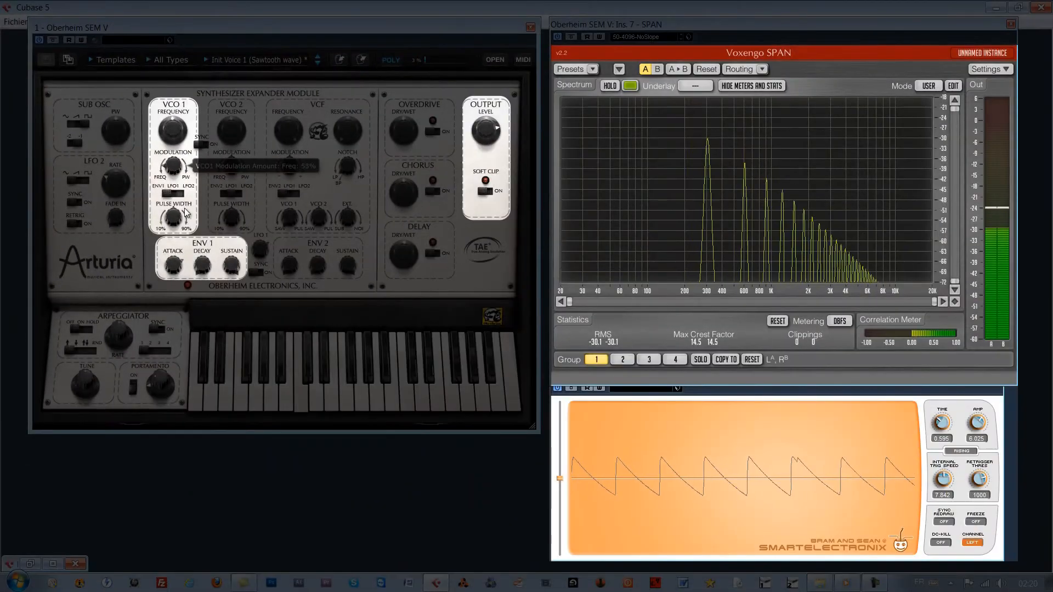
pyautogui.moveTo(185, 209); pyautogui.dragTo(188, 226)
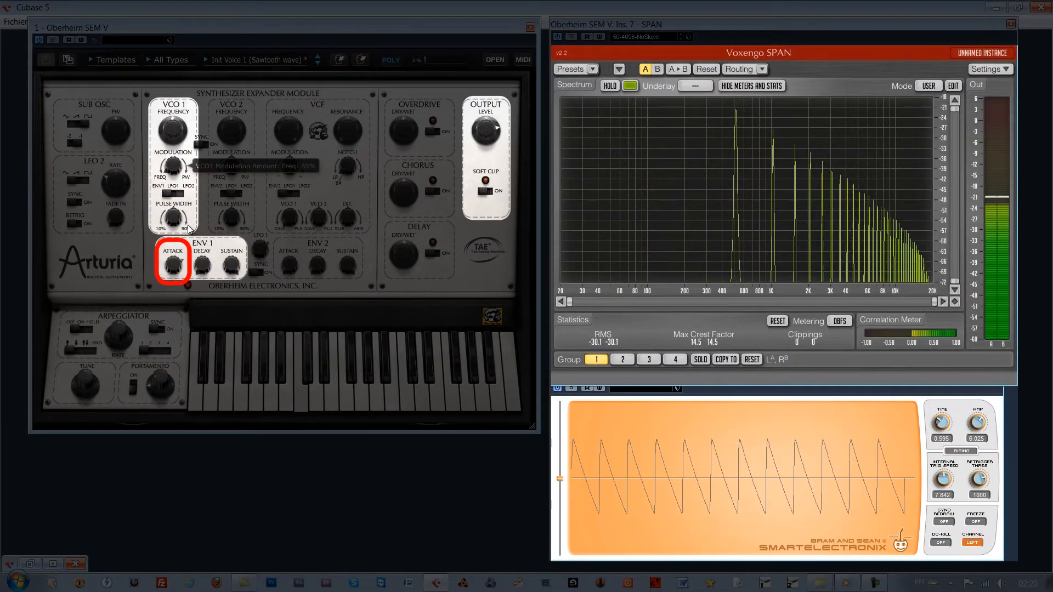
pyautogui.moveTo(178, 269); pyautogui.dragTo(193, 332)
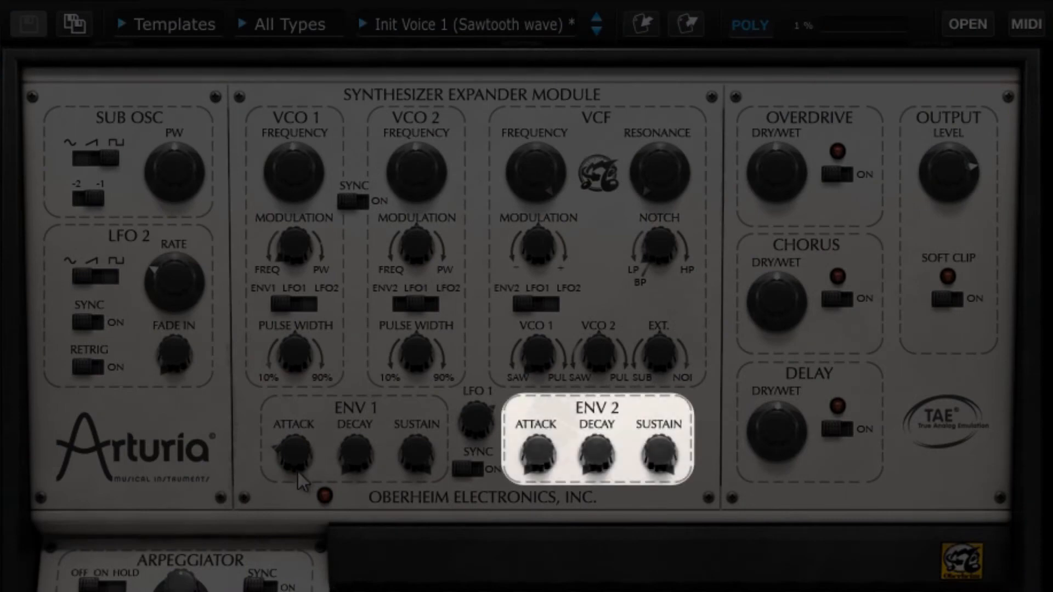
# Reload the preset Init Voice 1 (Sawtooth wave) and lower the ENV 2 sustain to minimum.
pyautogui.click(596, 31)
pyautogui.click(597, 18)
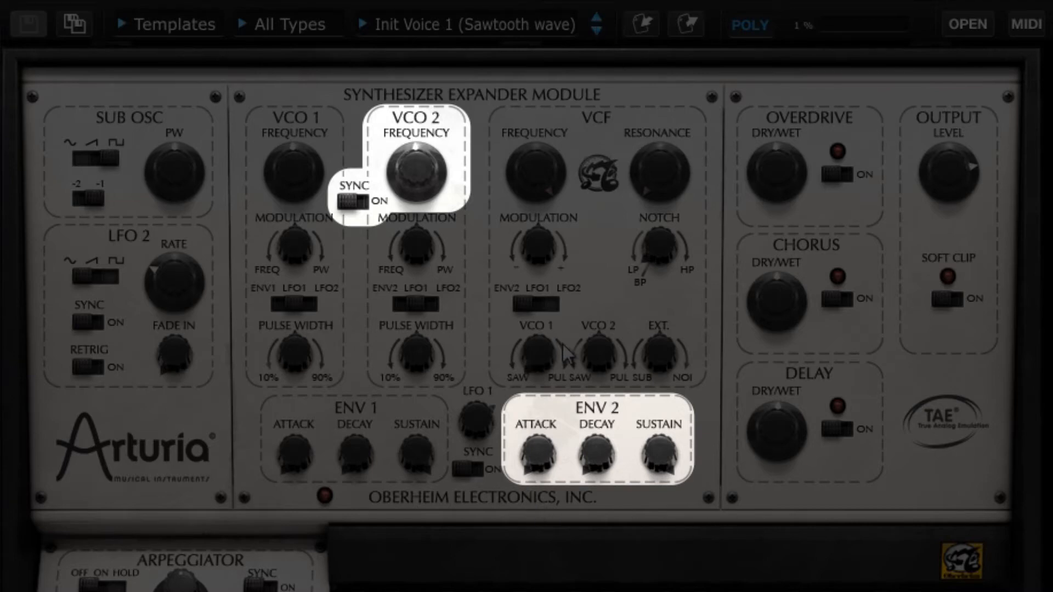
pyautogui.moveTo(679, 465); pyautogui.dragTo(684, 589)
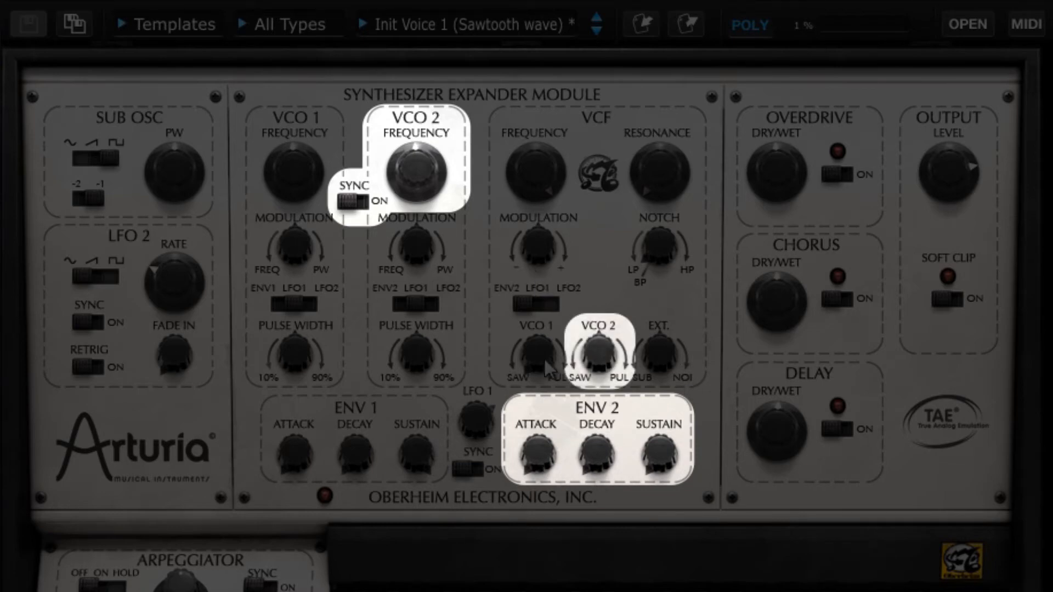
# Set the VCO 2 mix to Pulse 81% and switch on VCO hard sync.
pyautogui.moveTo(607, 351)
pyautogui.moveTo(607, 351); pyautogui.dragTo(653, 251)
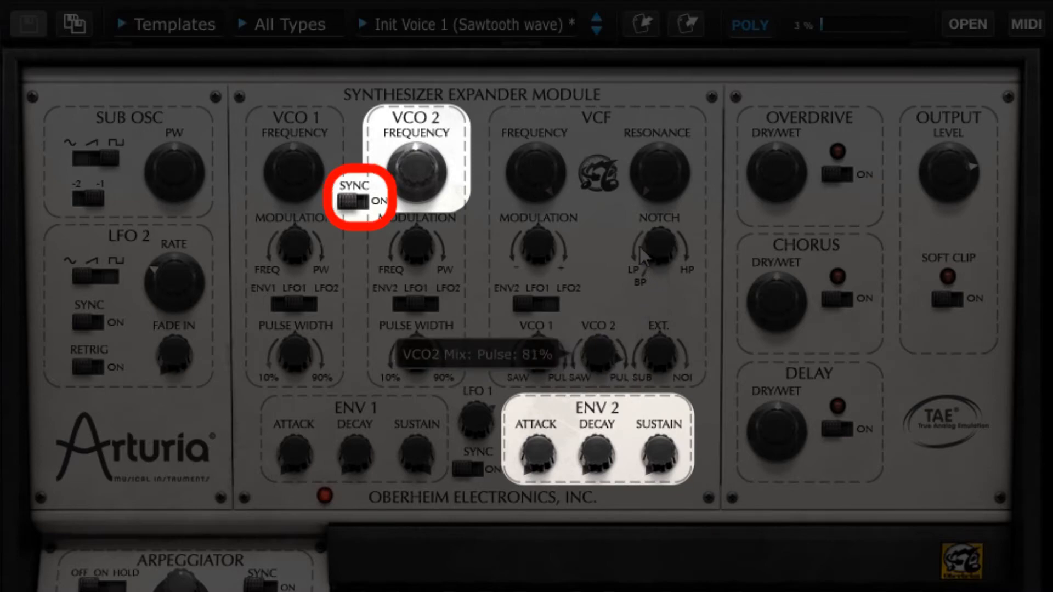
pyautogui.click(349, 203)
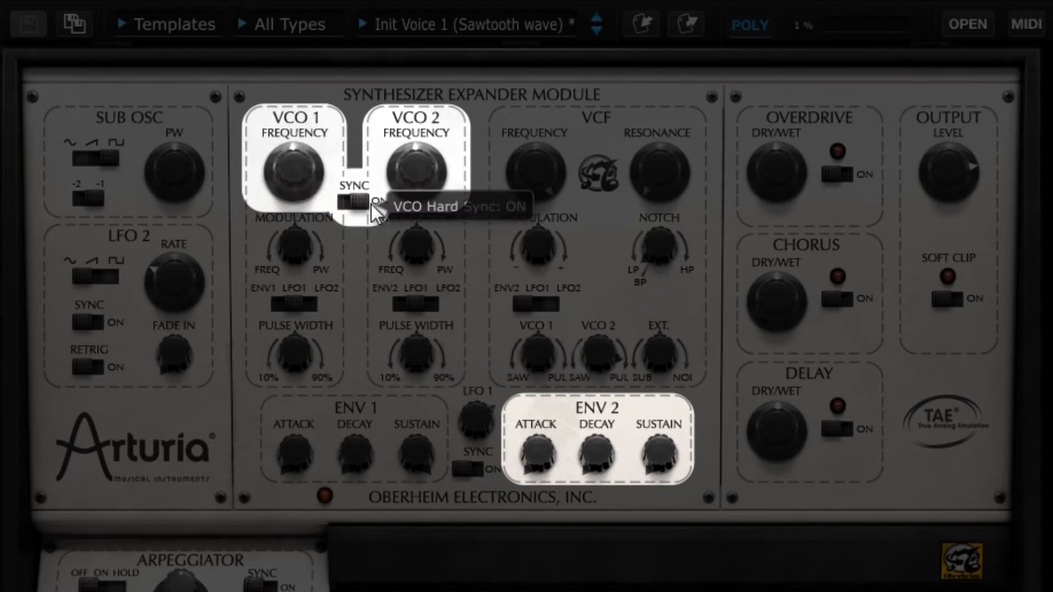
# Try sweeping VCO 2's frequency upward with sync on, and return it to its centre setting.
pyautogui.moveTo(441, 159)
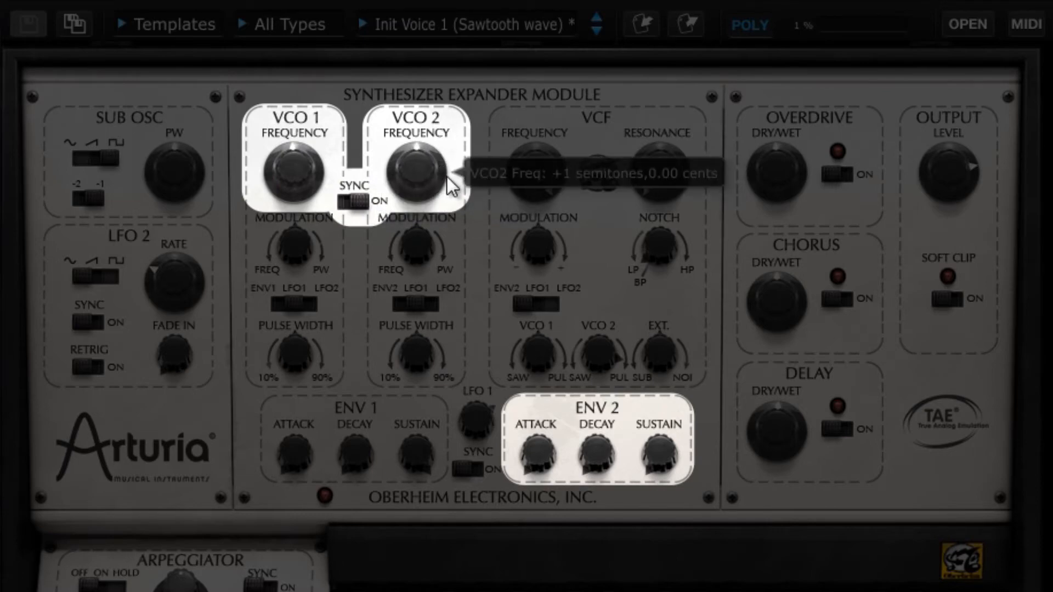
pyautogui.moveTo(424, 172); pyautogui.dragTo(481, 105)
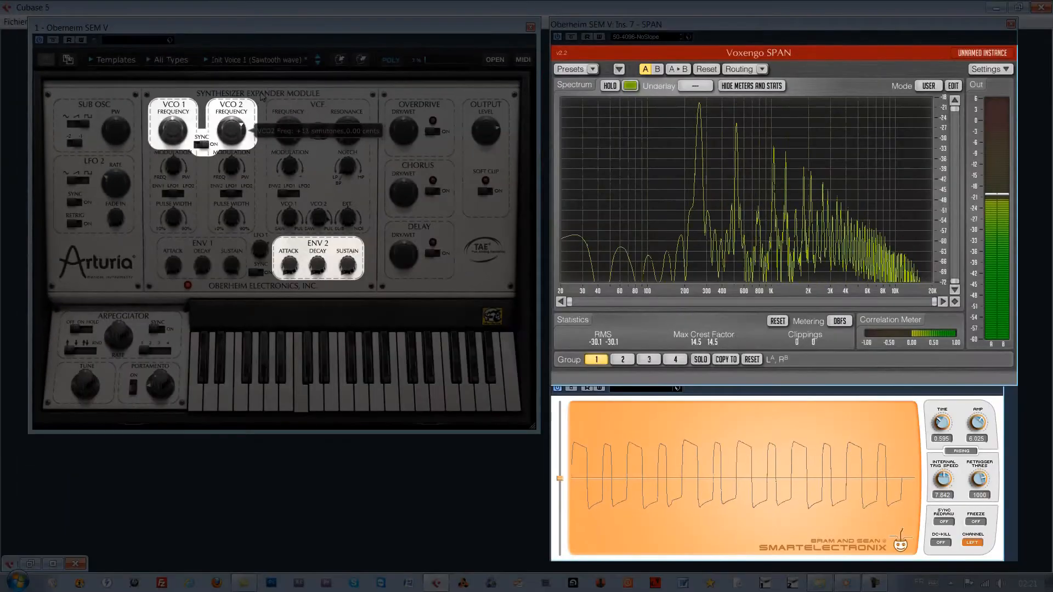
pyautogui.moveTo(262, 98); pyautogui.dragTo(277, 138)
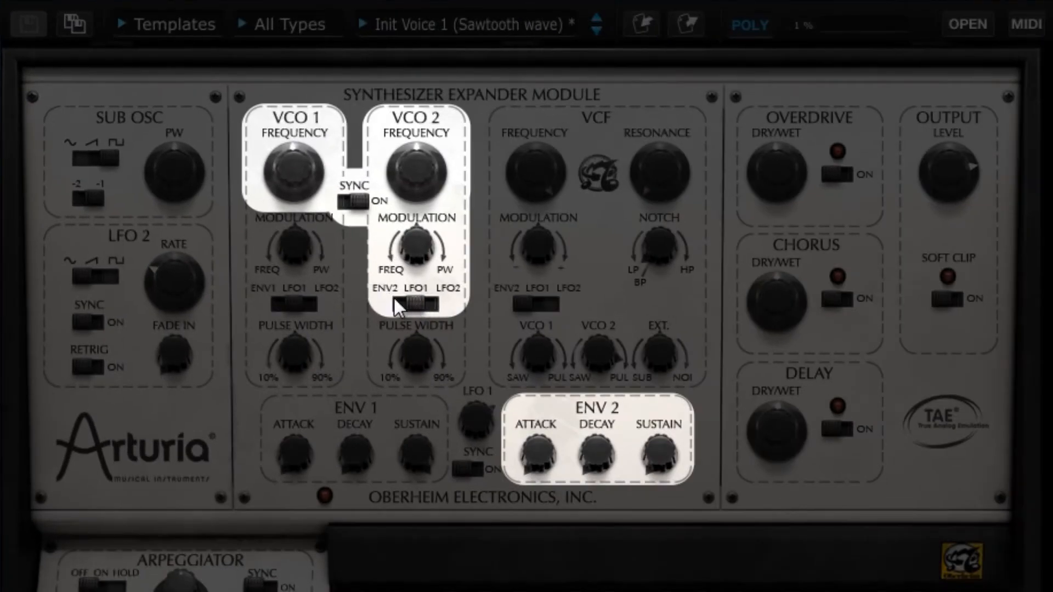
# Modulate VCO 2's frequency strongly from ENV2 and lengthen the ENV 2 attack and decay.
pyautogui.moveTo(412, 303); pyautogui.dragTo(388, 308)
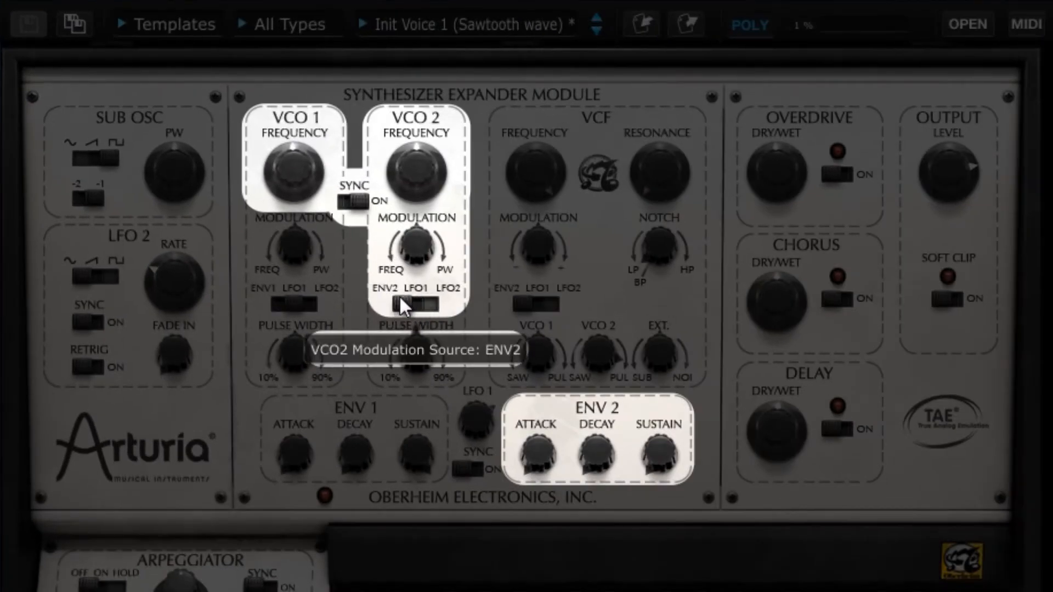
pyautogui.moveTo(419, 255); pyautogui.dragTo(459, 366)
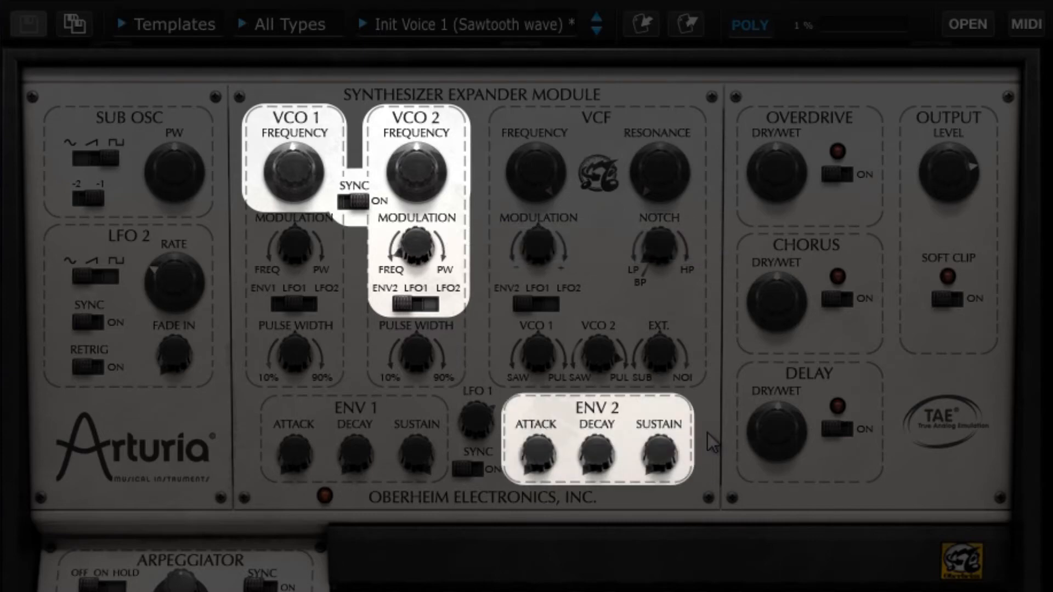
pyautogui.moveTo(537, 455); pyautogui.dragTo(567, 338)
pyautogui.moveTo(600, 465); pyautogui.dragTo(628, 306)
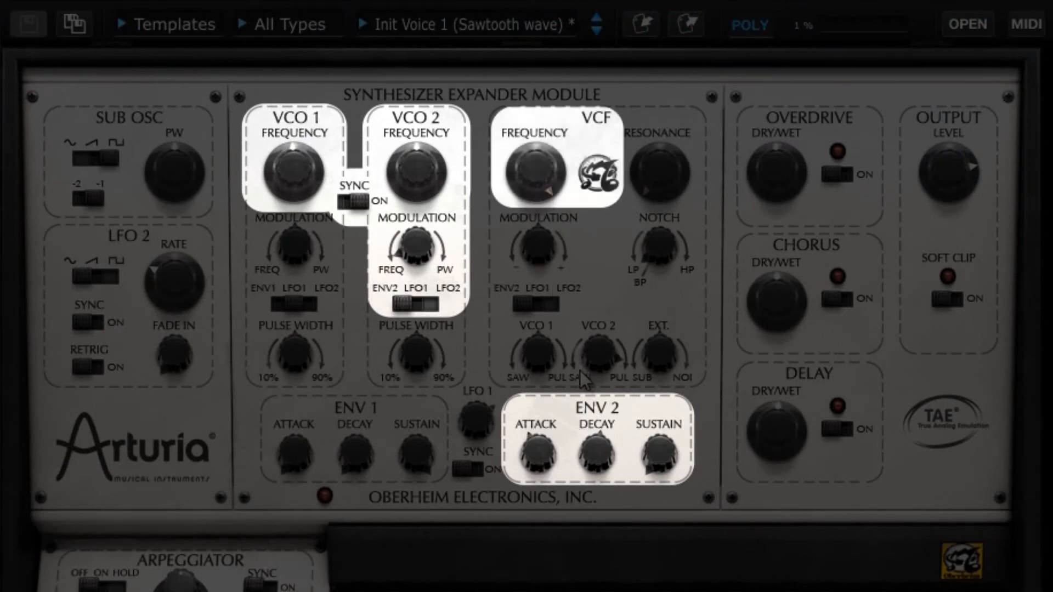
# Lower the VCF frequency to about mid-range, with a positive ENV2 modulation amount and resonance raised slightly past the middle.
pyautogui.moveTo(534, 197); pyautogui.dragTo(567, 315)
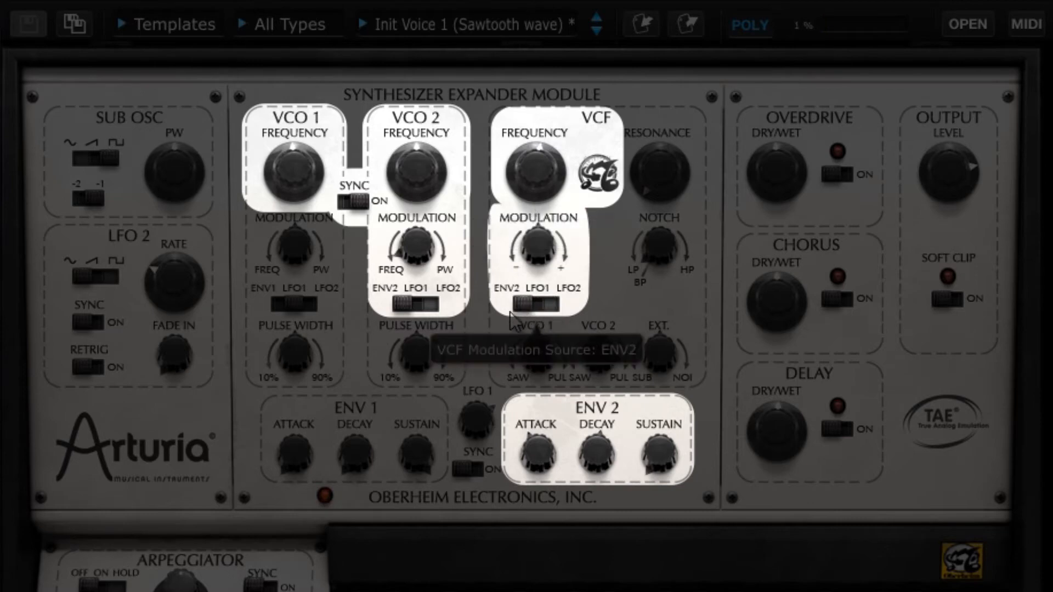
pyautogui.moveTo(543, 252); pyautogui.dragTo(680, 52)
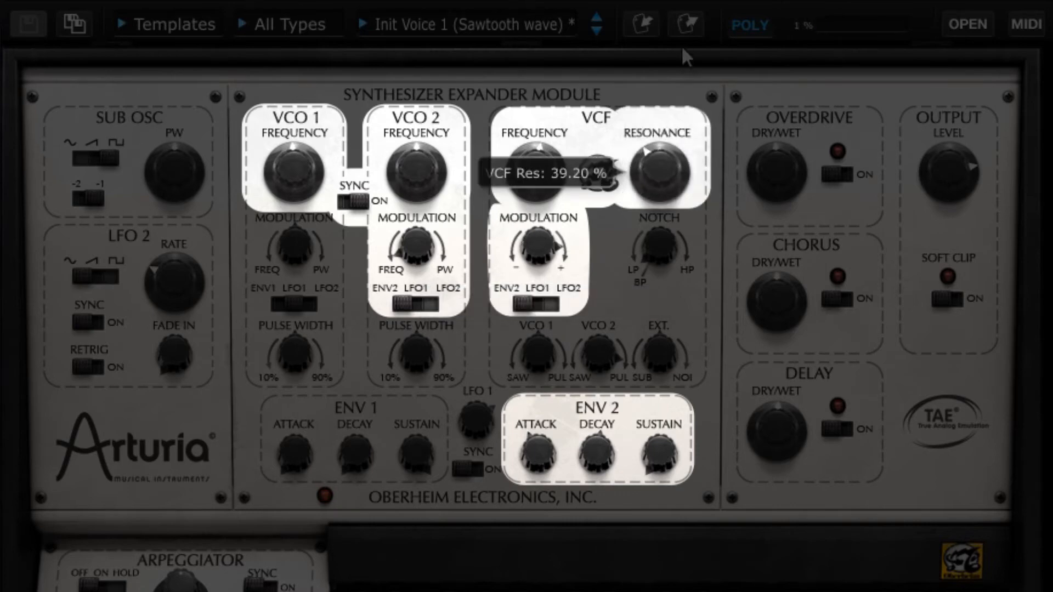
pyautogui.moveTo(540, 167); pyautogui.dragTo(544, 202)
pyautogui.moveTo(666, 164); pyautogui.dragTo(646, 183)
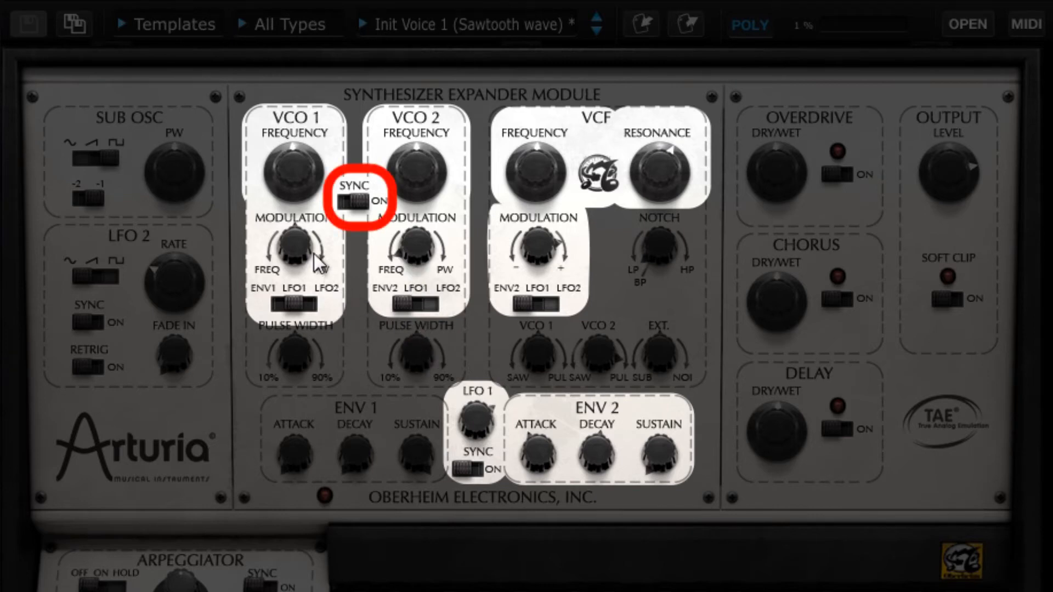
# Apply a slight LFO1 frequency modulation to VCO 1 and set LFO 1's frequency to 1.67 Hz.
pyautogui.moveTo(300, 238)
pyautogui.mouseDown()
pyautogui.moveTo(308, 345)
pyautogui.moveTo(324, 333)
pyautogui.moveTo(330, 272)
pyautogui.mouseUp()
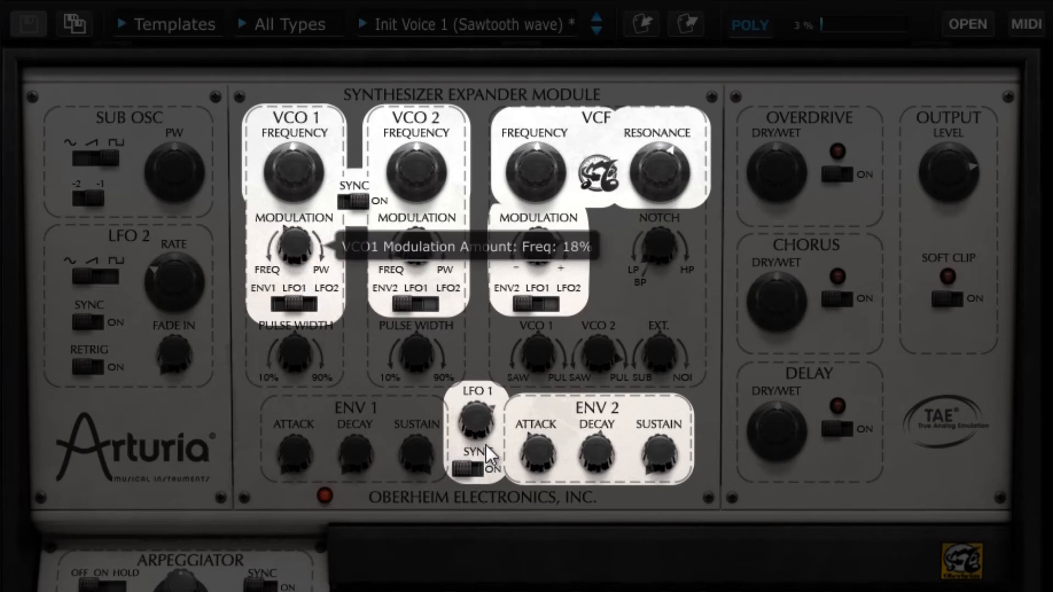
pyautogui.moveTo(471, 433); pyautogui.dragTo(484, 489)
pyautogui.moveTo(304, 240); pyautogui.dragTo(308, 225)
pyautogui.moveTo(470, 398); pyautogui.dragTo(475, 411)
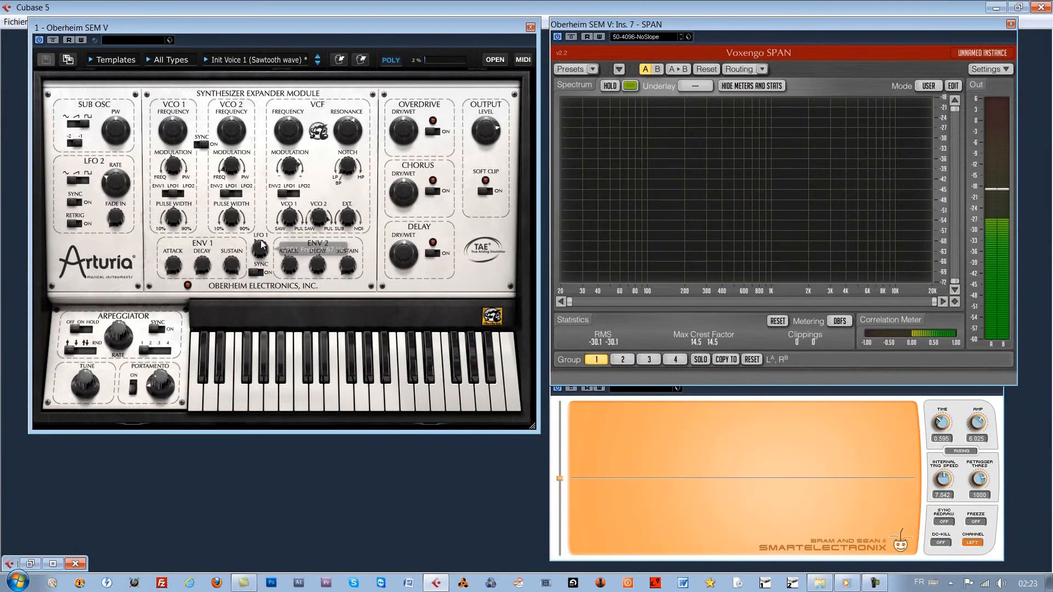
pyautogui.moveTo(262, 243); pyautogui.dragTo(261, 242)
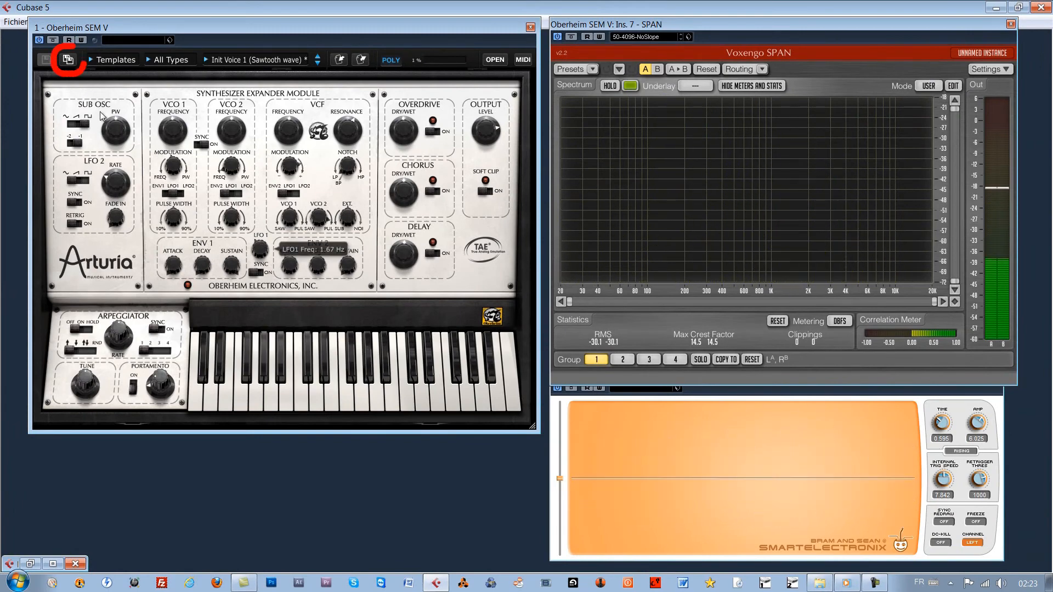
# Save the sound as a new preset named "Salut !" with the type Synth.
pyautogui.click(68, 60)
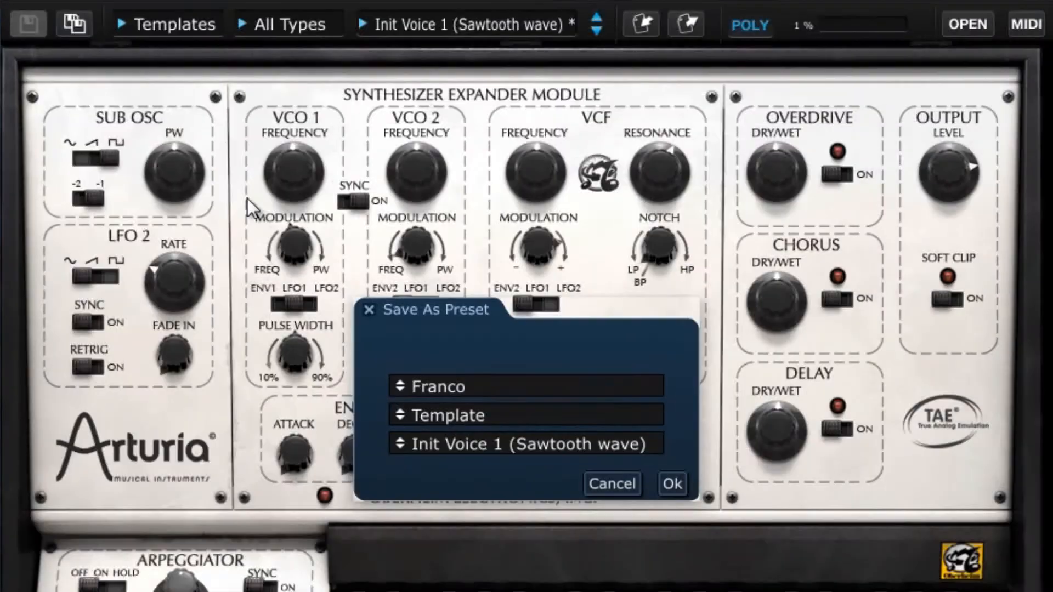
pyautogui.click(456, 384)
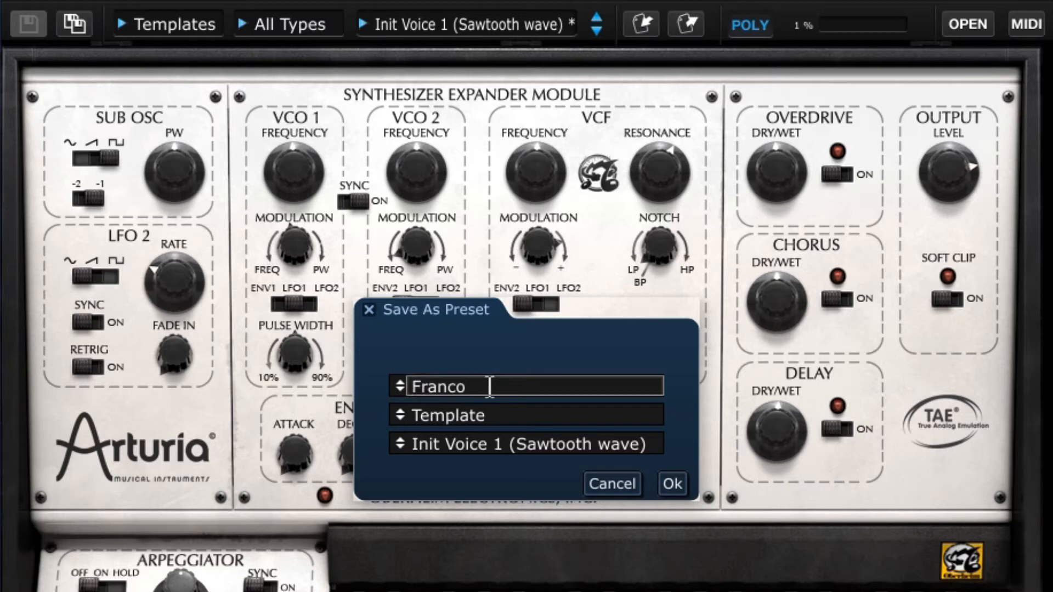
pyautogui.click(499, 416)
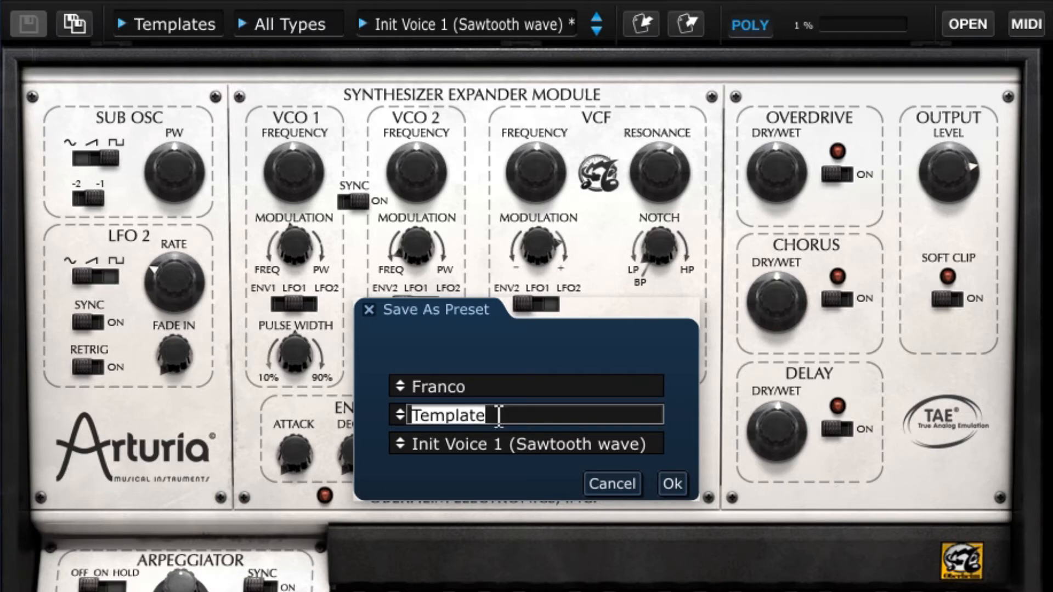
pyautogui.write('Synth')
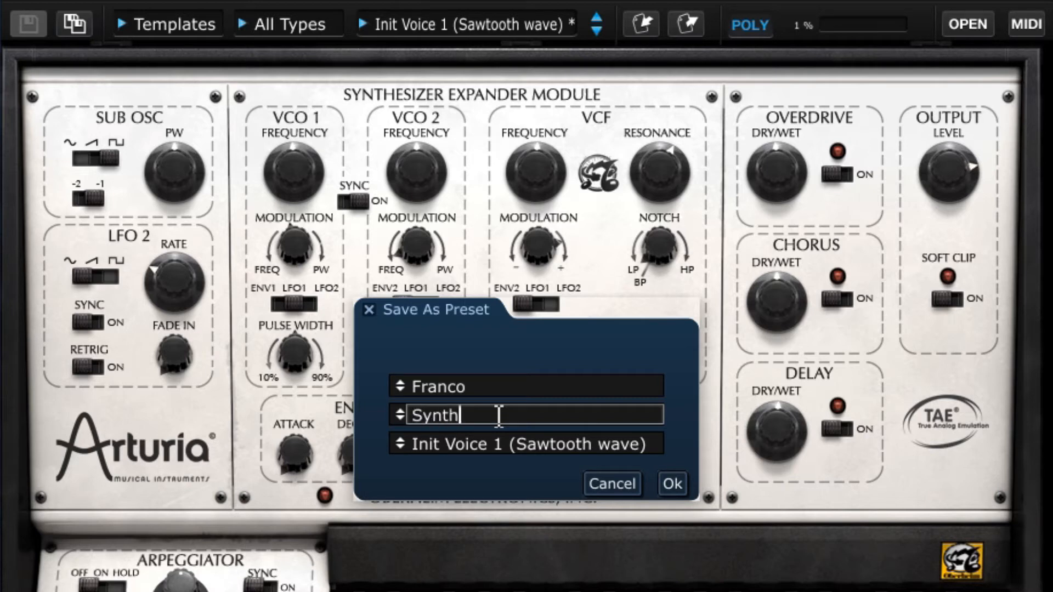
pyautogui.click(484, 443)
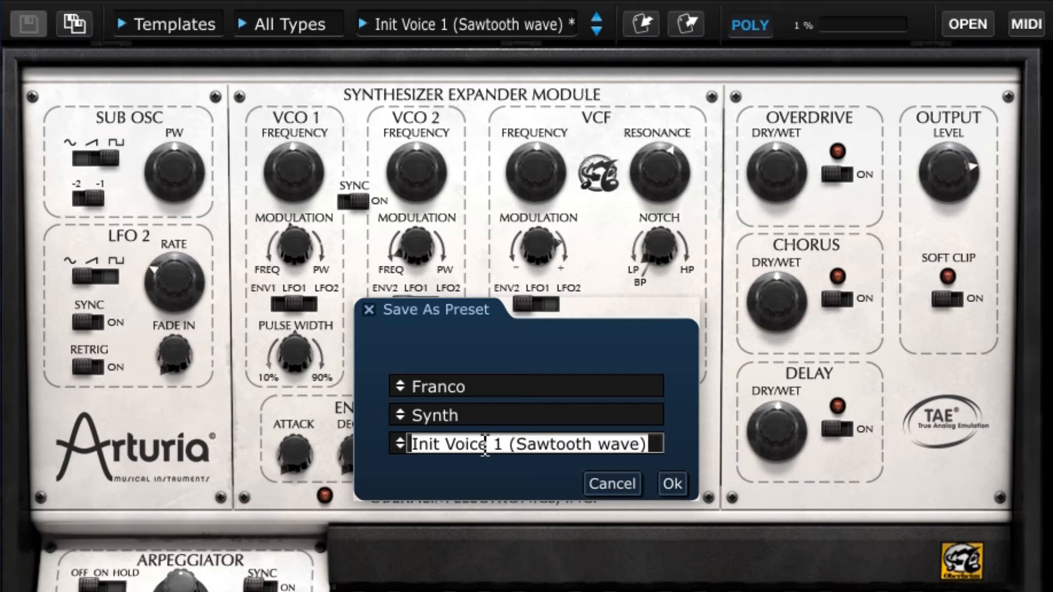
pyautogui.write('Salut !')
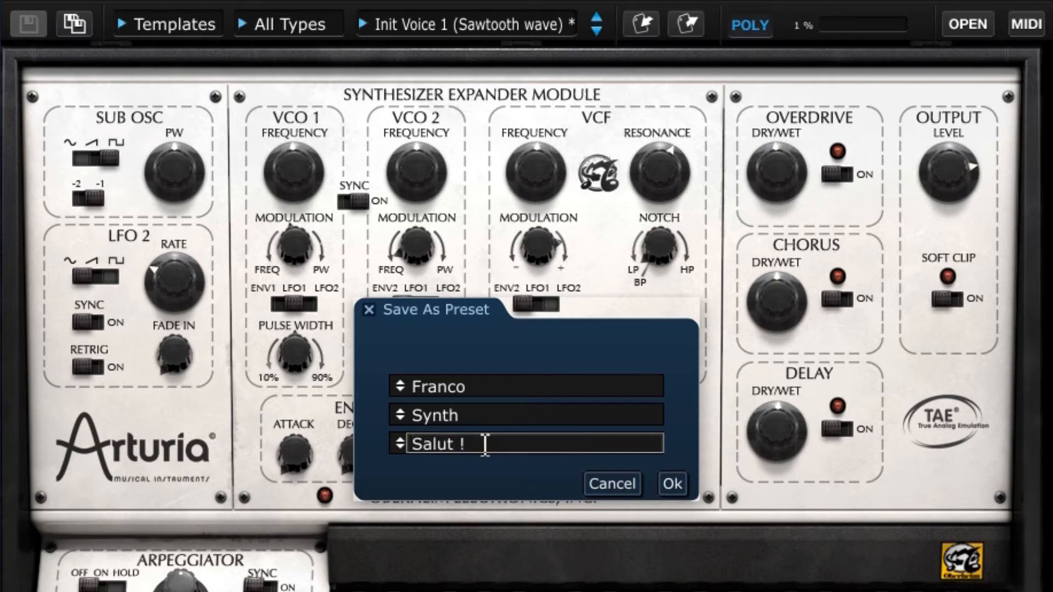
pyautogui.click(674, 479)
# Reload the Init Voice 1 (Sawtooth wave) template and open the extended modulation and effects section.
pyautogui.click(463, 25)
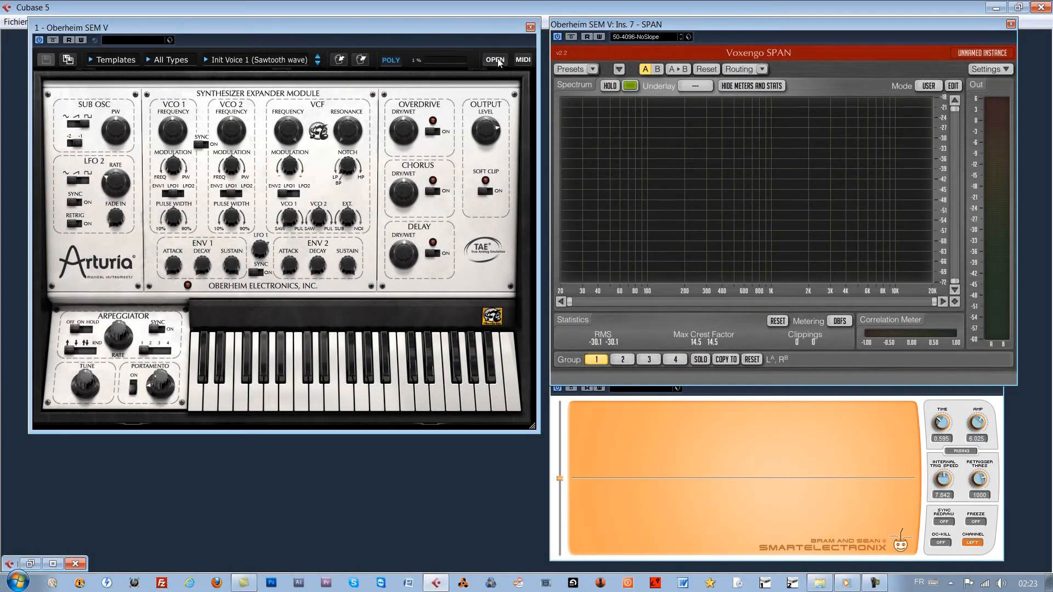
pyautogui.click(496, 60)
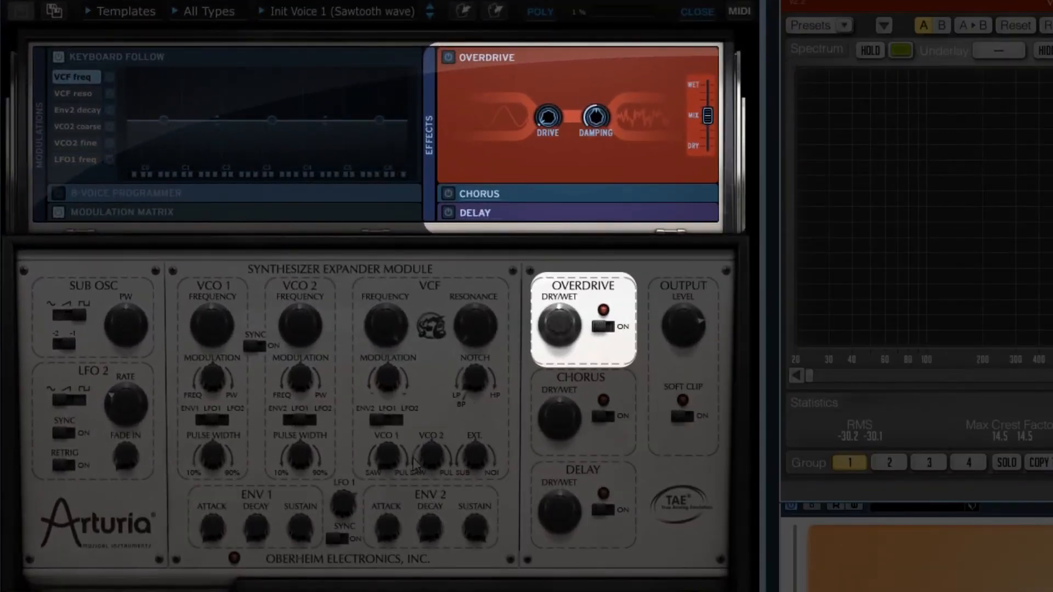
# Silence VCO 1 in the filter mixer and use the sub oscillator as a sine wave, mixed at 78%.
pyautogui.doubleClick(391, 455)
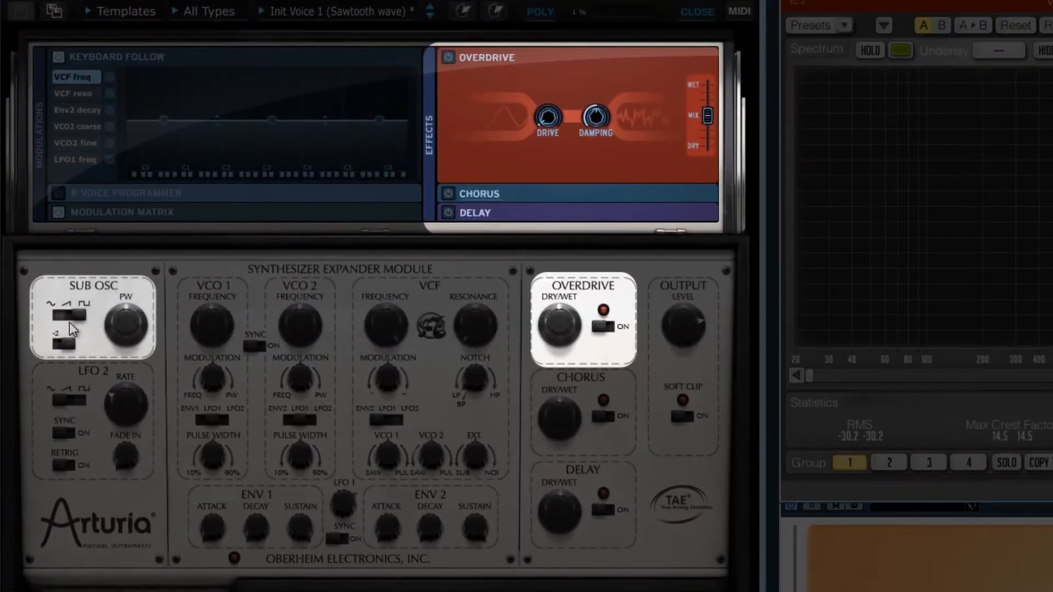
pyautogui.moveTo(77, 317); pyautogui.dragTo(60, 321)
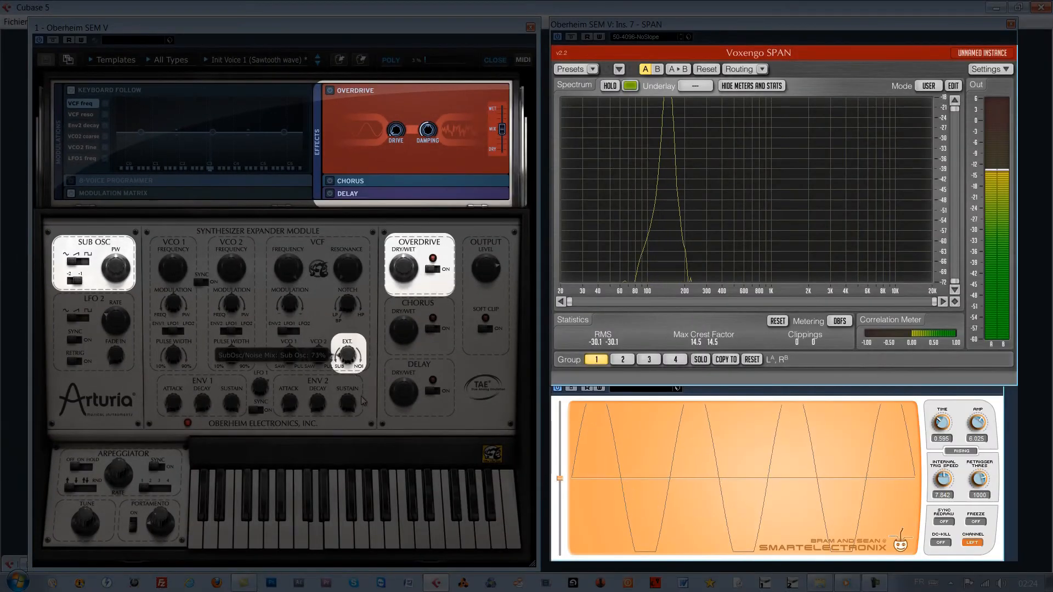
pyautogui.moveTo(486, 269); pyautogui.dragTo(488, 300)
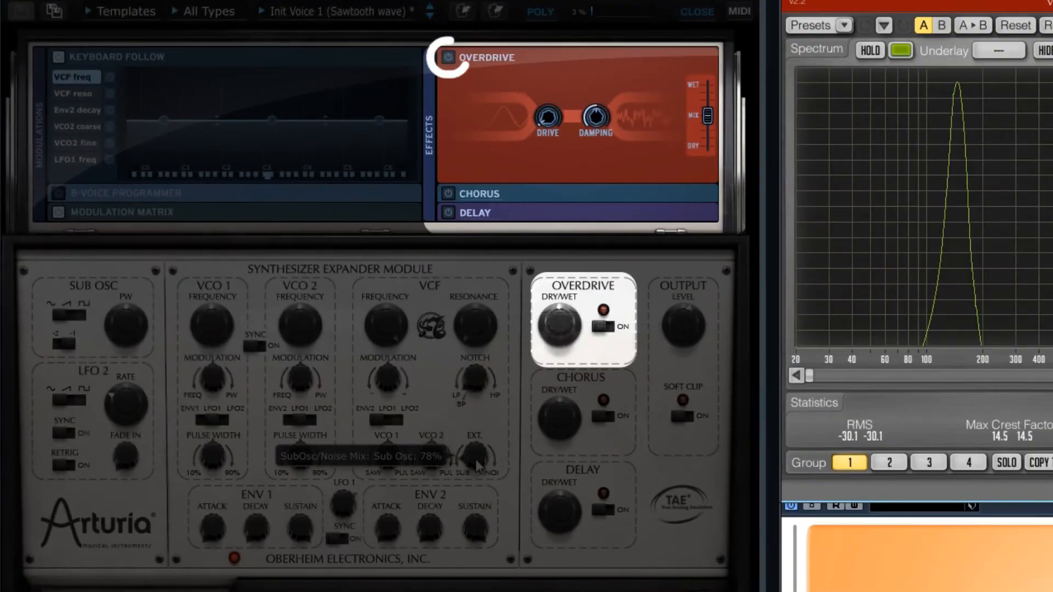
# Turn on the overdrive, try its dry/wet control near fully wet, and bring the mix down to fully dry.
pyautogui.click(447, 58)
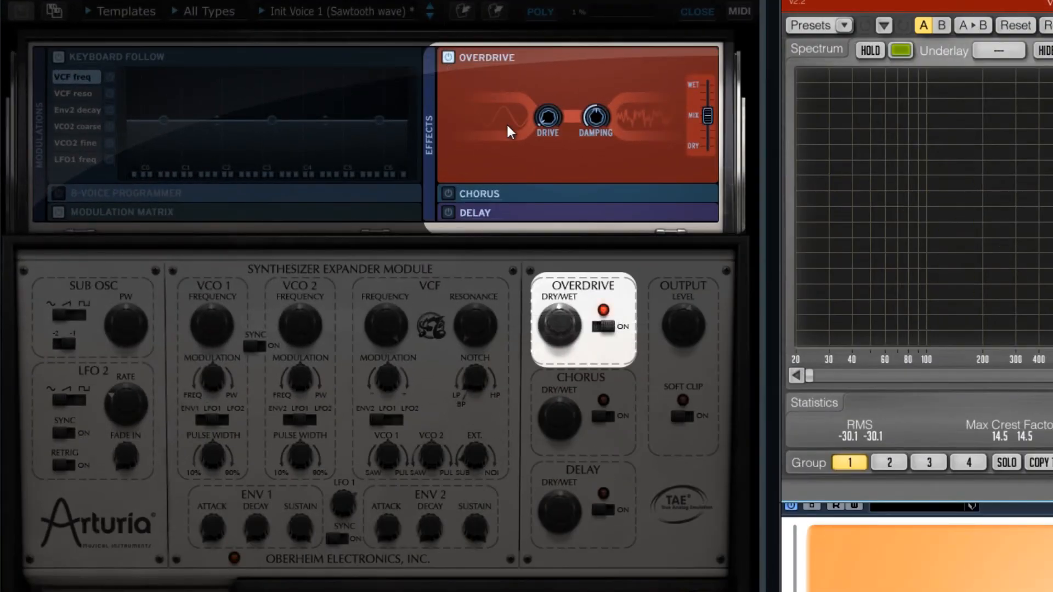
pyautogui.moveTo(549, 124)
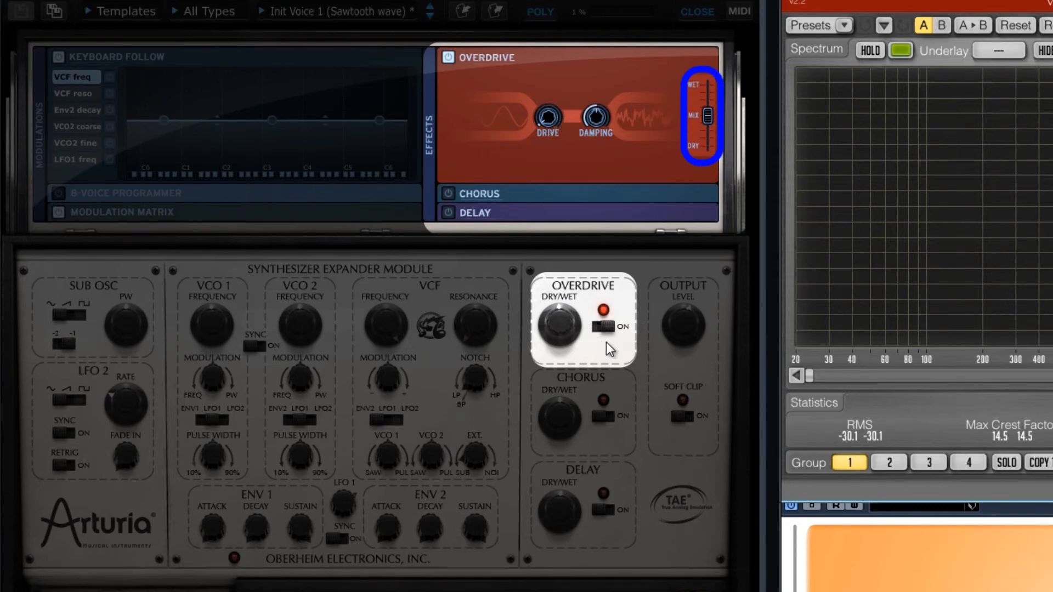
pyautogui.moveTo(576, 328)
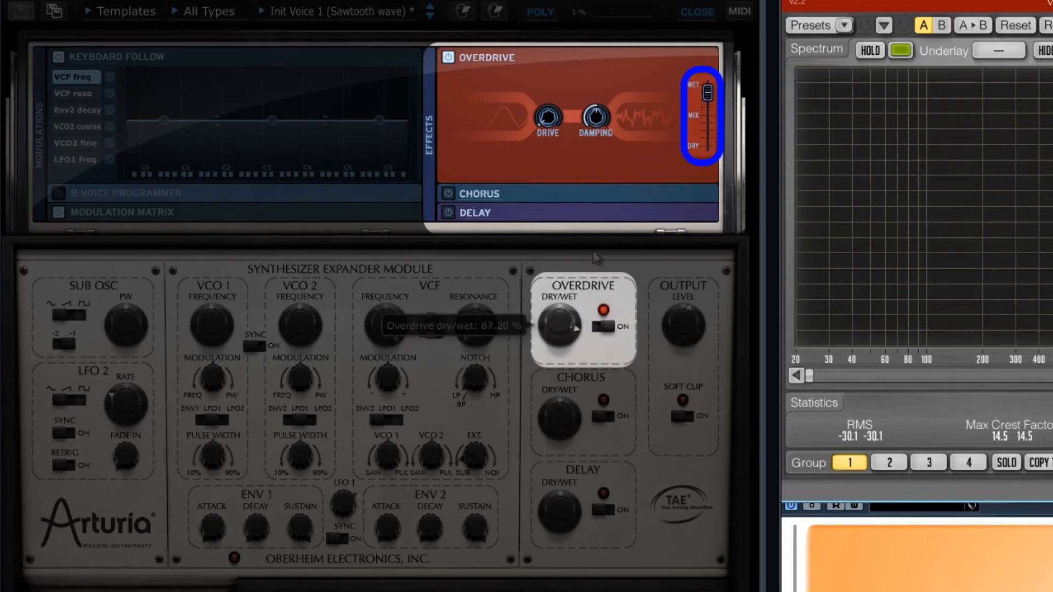
pyautogui.moveTo(706, 124); pyautogui.dragTo(700, 164)
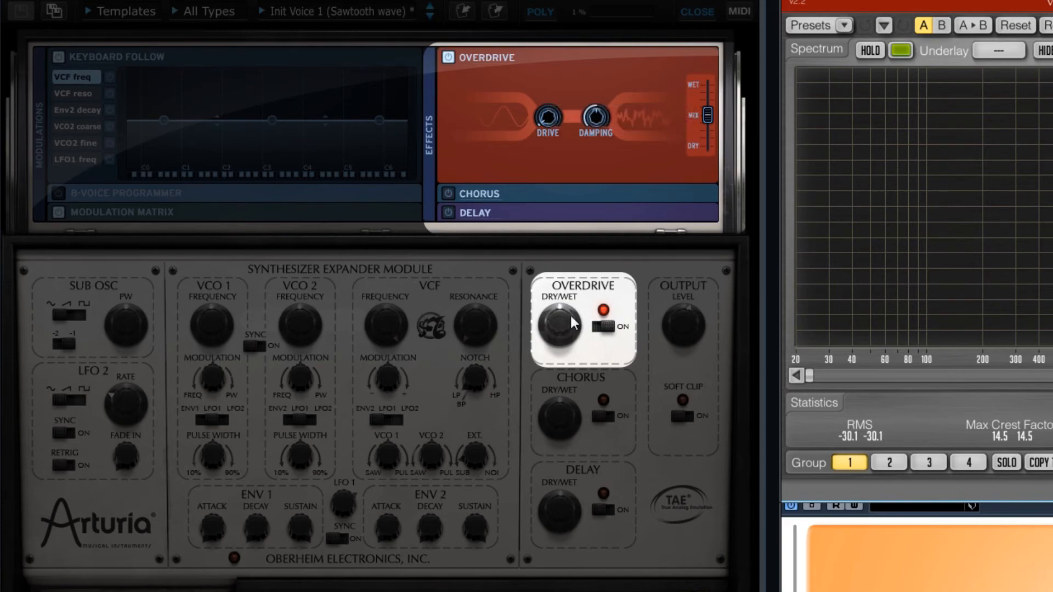
pyautogui.moveTo(568, 323)
pyautogui.moveTo(571, 348); pyautogui.dragTo(581, 395)
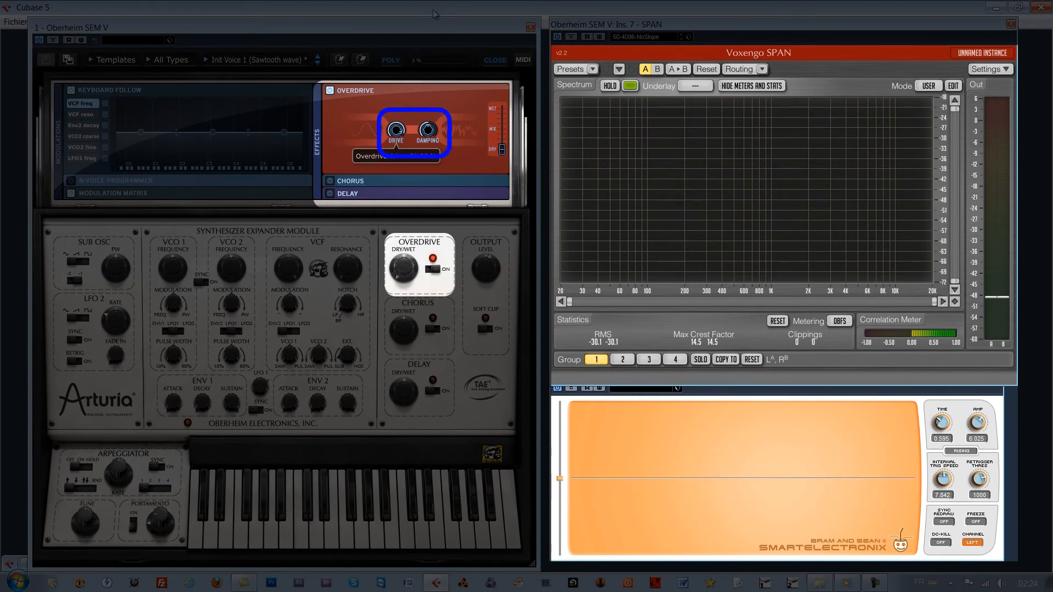
pyautogui.moveTo(429, 142)
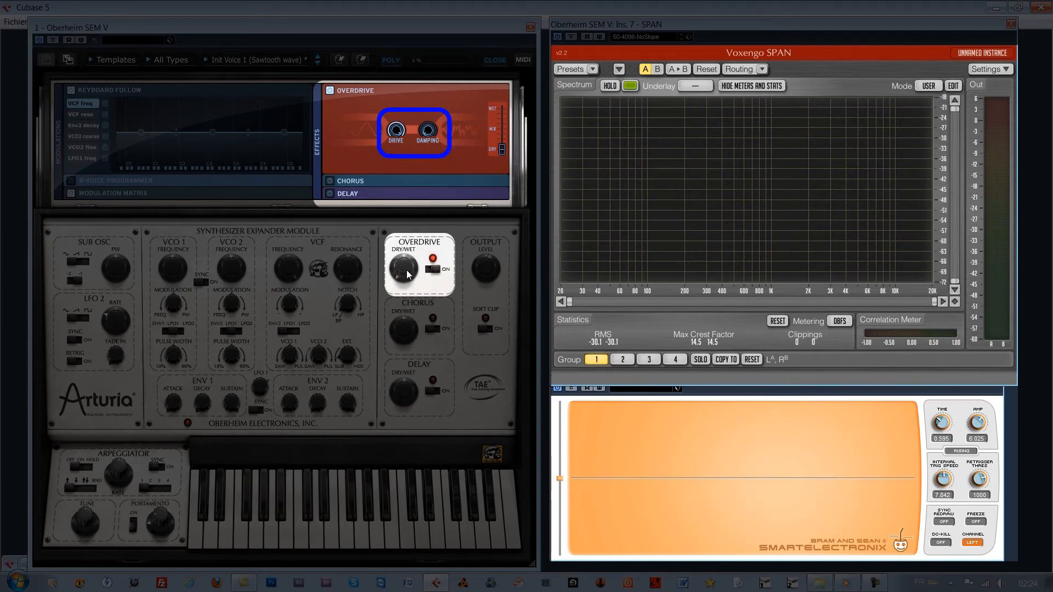
# Raise the overdrive's dry/wet mix gradually to fully wet.
pyautogui.moveTo(411, 272)
pyautogui.moveTo(410, 269); pyautogui.dragTo(415, 253)
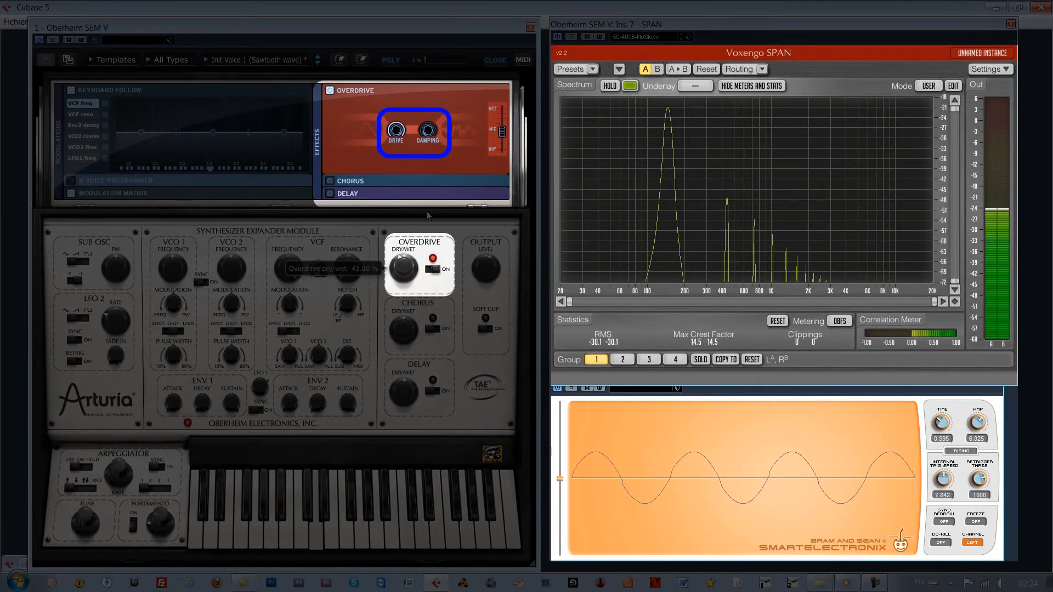
pyautogui.moveTo(438, 187); pyautogui.dragTo(407, 266)
pyautogui.moveTo(435, 204); pyautogui.dragTo(466, 174)
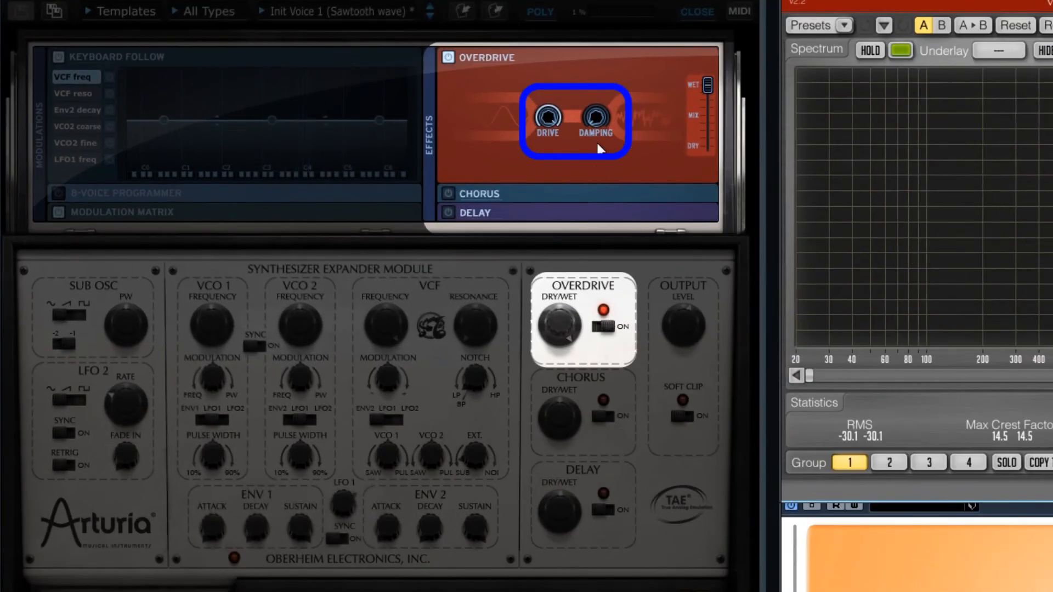
# Sweep the overdrive's damping up and down and leave it at a low setting.
pyautogui.moveTo(600, 120); pyautogui.dragTo(615, 210)
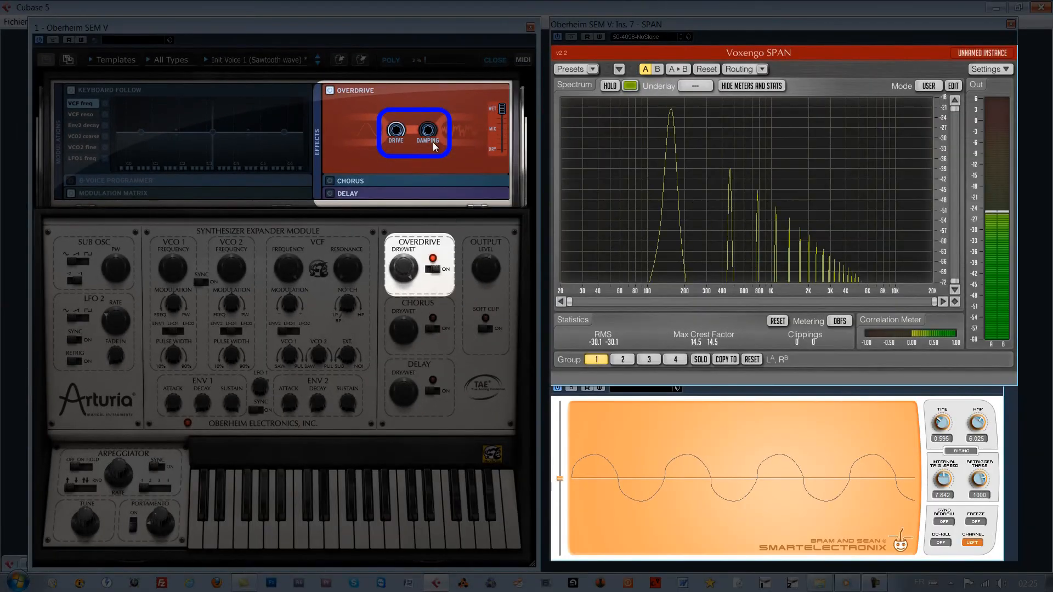
pyautogui.moveTo(432, 137); pyautogui.dragTo(439, 68)
pyautogui.moveTo(437, 104)
pyautogui.mouseDown()
pyautogui.moveTo(452, 75)
pyautogui.moveTo(448, 111)
pyautogui.mouseUp()
pyautogui.moveTo(447, 152); pyautogui.dragTo(445, 204)
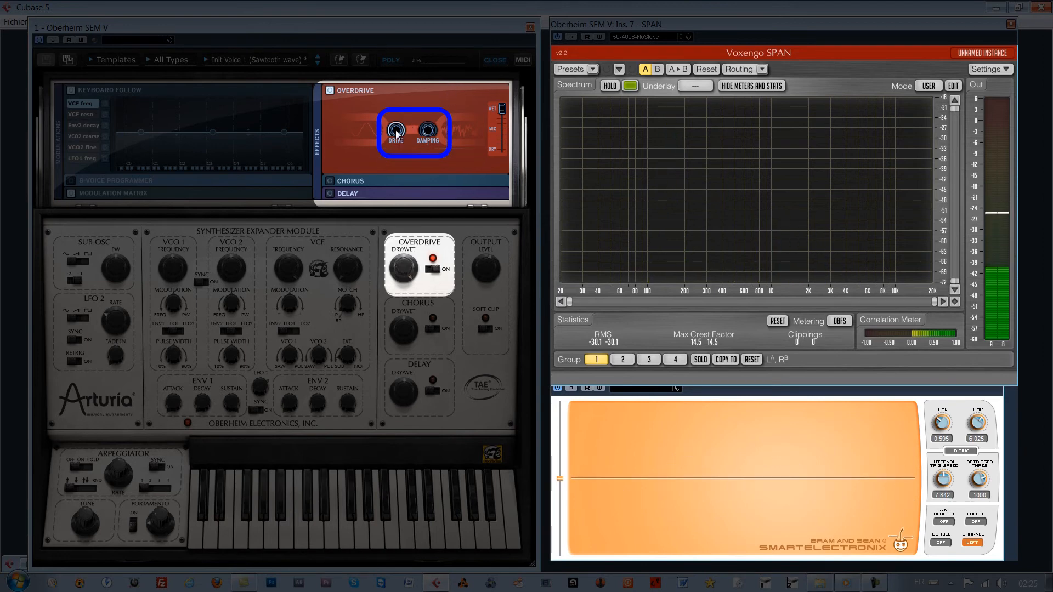
# Adjust the overdrive's drive, and sweep the VCF frequency down to 140 Hz and back up to 772 Hz with high resonance.
pyautogui.moveTo(399, 133); pyautogui.dragTo(422, 223)
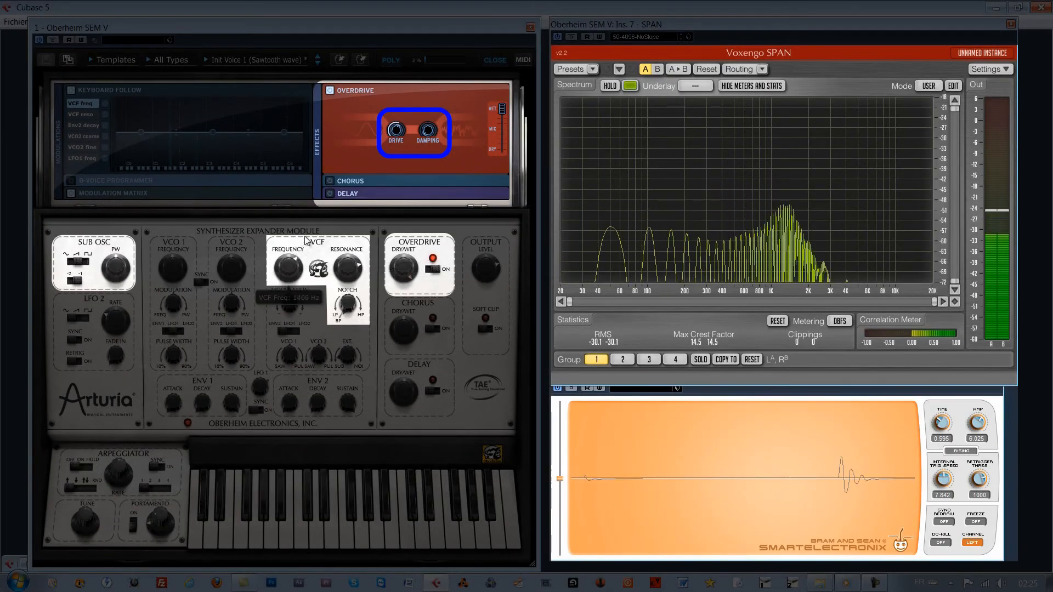
pyautogui.moveTo(313, 274)
pyautogui.mouseDown()
pyautogui.moveTo(327, 224)
pyautogui.moveTo(331, 270)
pyautogui.mouseUp()
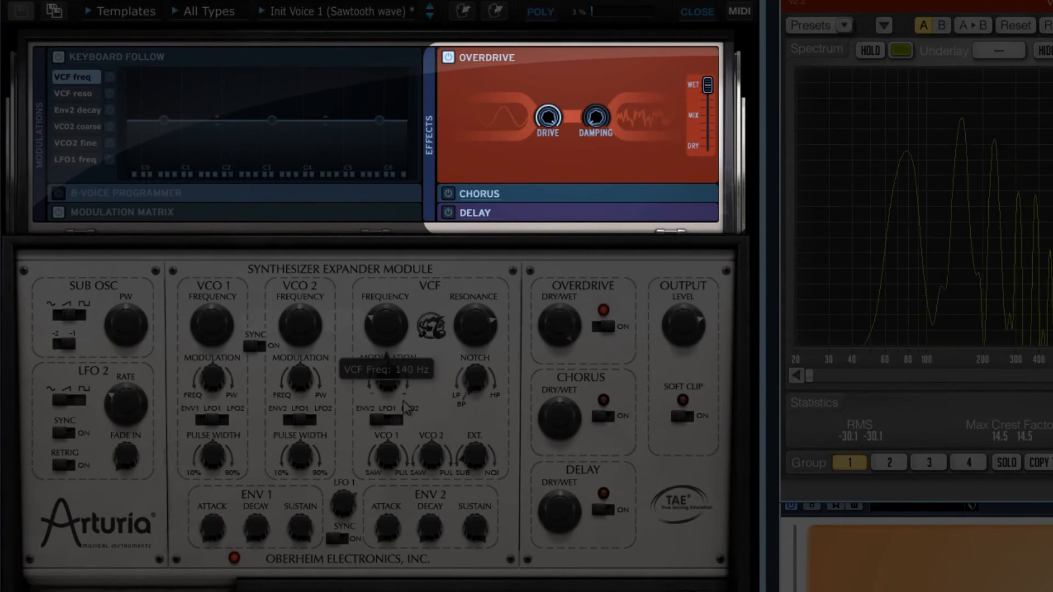
pyautogui.moveTo(405, 407); pyautogui.dragTo(420, 350)
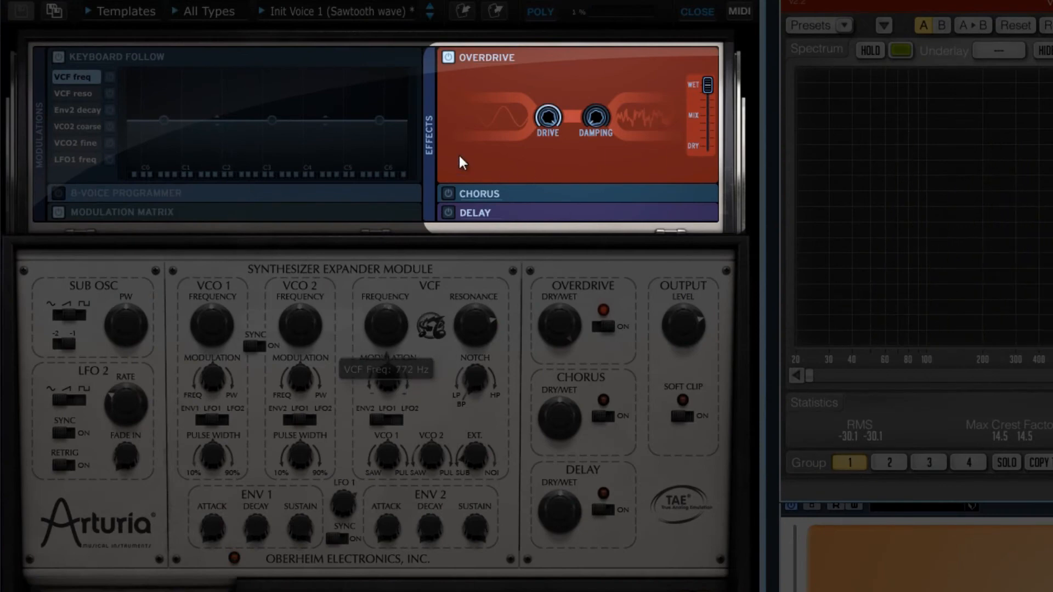
# Turn on the chorus, open its settings and adjust its rate.
pyautogui.click(448, 194)
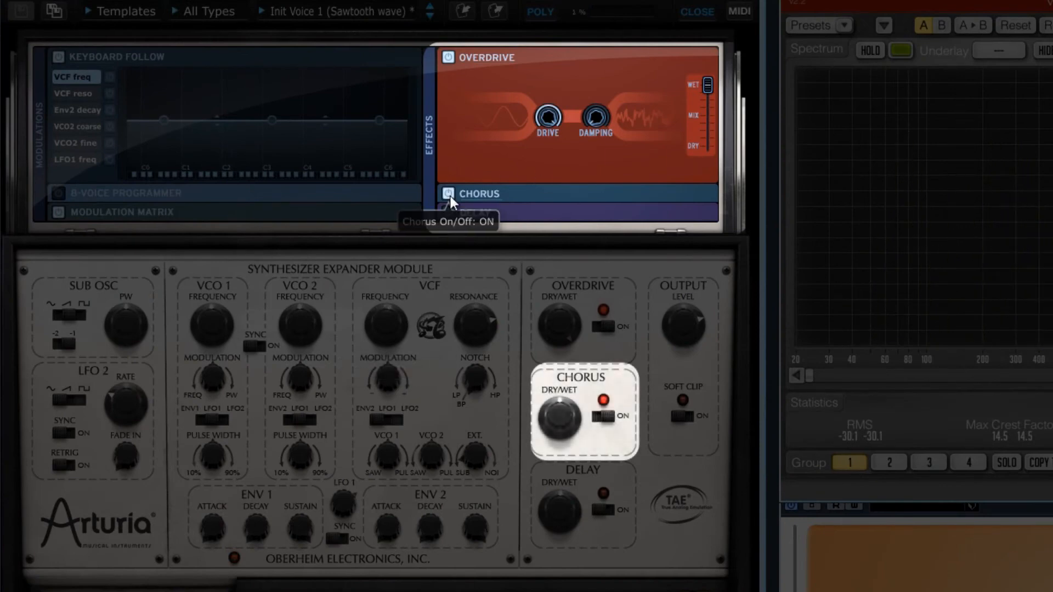
pyautogui.click(503, 197)
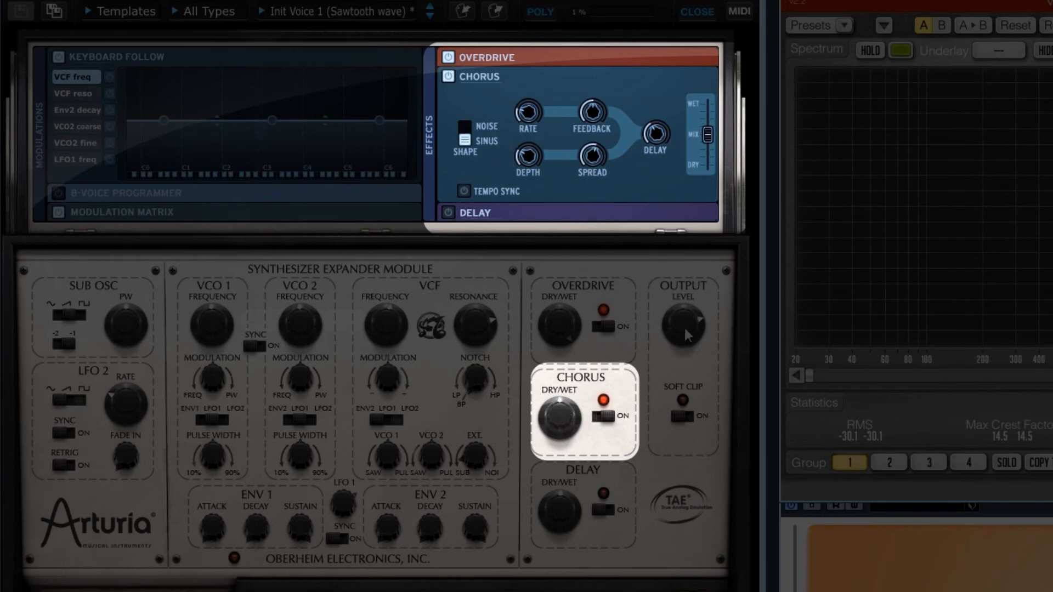
pyautogui.moveTo(528, 114)
pyautogui.moveTo(535, 105); pyautogui.dragTo(630, 203)
pyautogui.moveTo(401, 316)
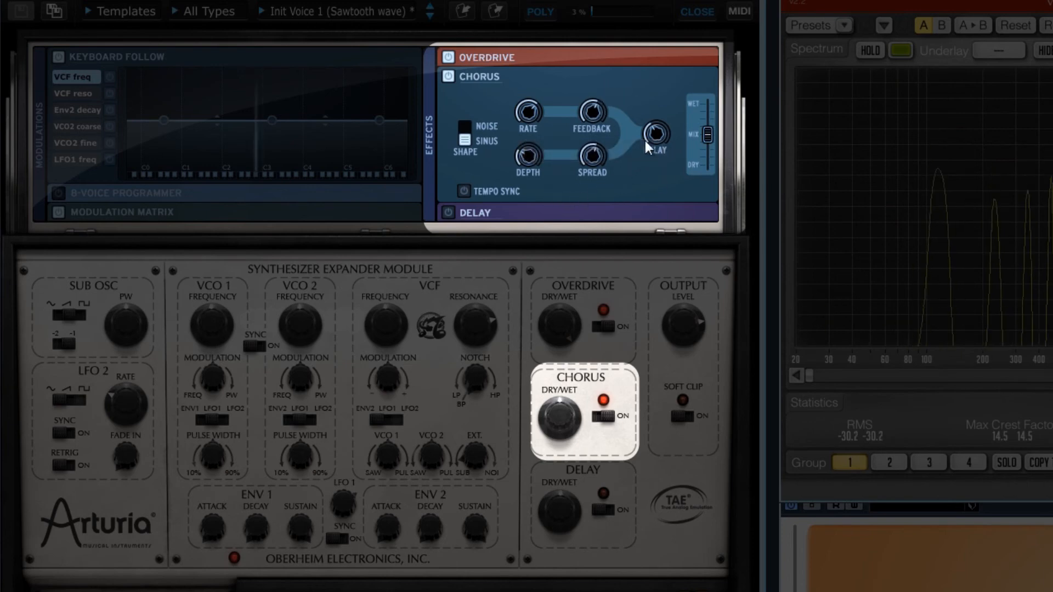
# Adjust the chorus delay and try different chorus spread amounts, down to 1.40 %.
pyautogui.moveTo(647, 139); pyautogui.dragTo(664, 97)
pyautogui.moveTo(613, 196); pyautogui.dragTo(560, 65)
pyautogui.moveTo(560, 122); pyautogui.dragTo(602, 238)
pyautogui.click(592, 158)
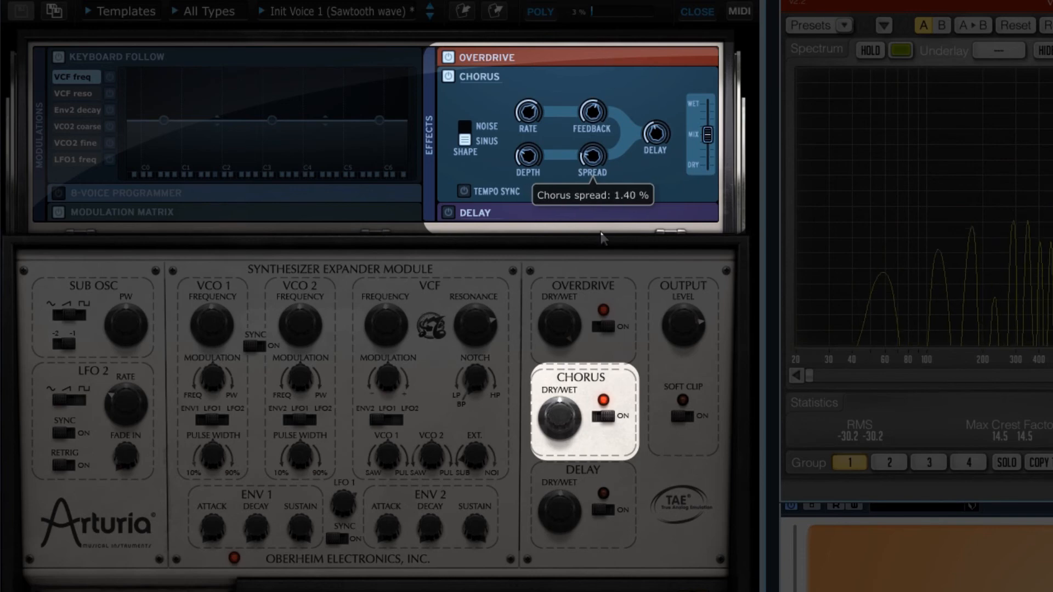
pyautogui.moveTo(546, 209); pyautogui.dragTo(542, 213)
# Turn on the chorus tempo sync, vary the synced rate, and keep the modulation shape on sinus.
pyautogui.click(465, 191)
pyautogui.moveTo(533, 117); pyautogui.dragTo(597, 3)
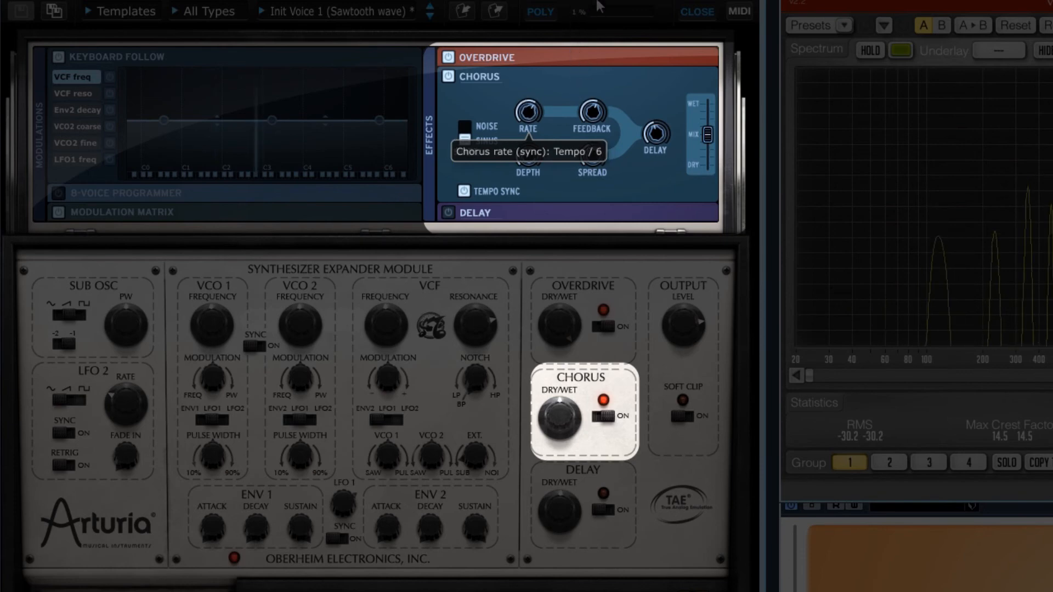
pyautogui.moveTo(542, 115); pyautogui.dragTo(534, 77)
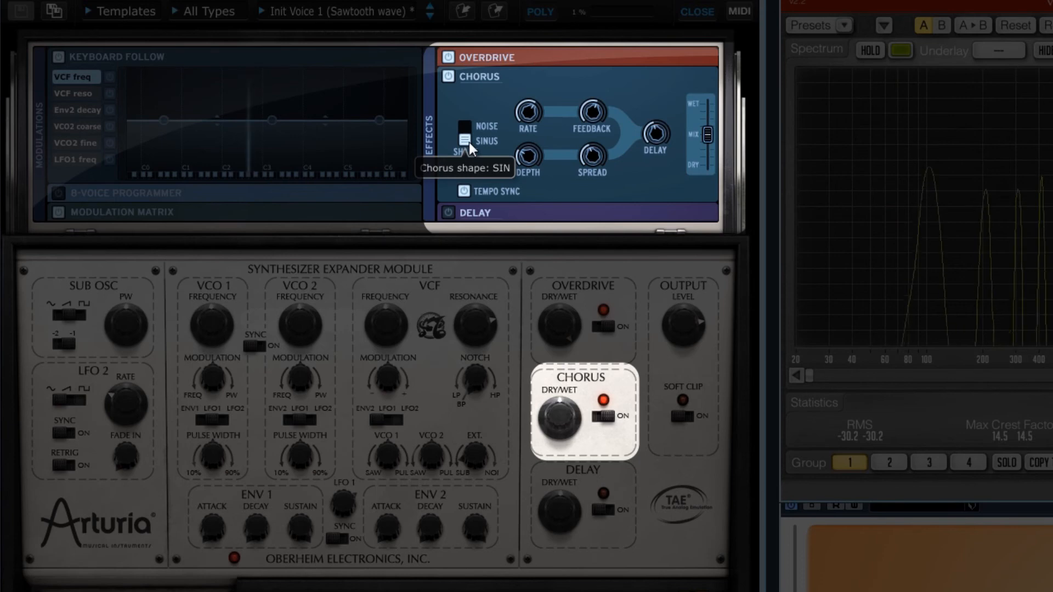
pyautogui.moveTo(468, 142)
pyautogui.mouseDown()
pyautogui.moveTo(468, 123)
pyautogui.moveTo(468, 143)
pyautogui.mouseUp()
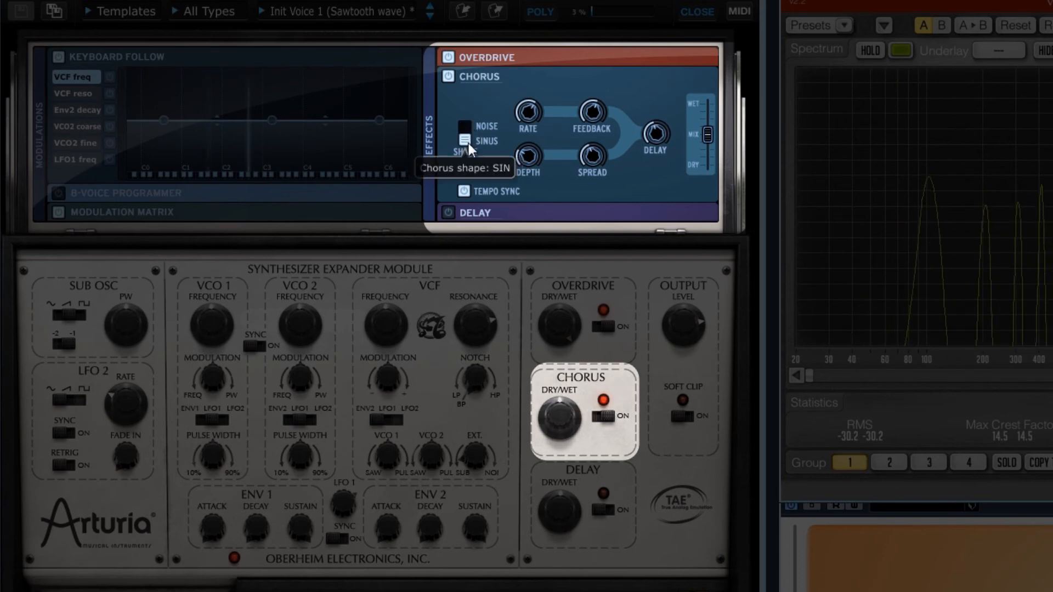
# Open and turn on the delay, with a left time of 418 ms and a right time of 535 ms.
pyautogui.click(500, 211)
pyautogui.click(450, 97)
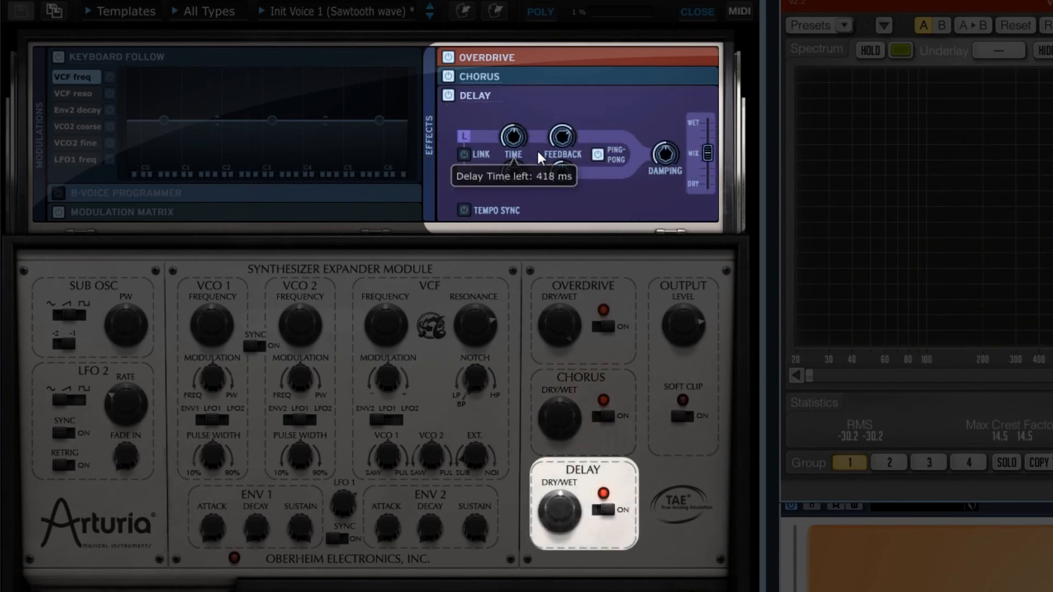
pyautogui.moveTo(521, 180); pyautogui.dragTo(531, 123)
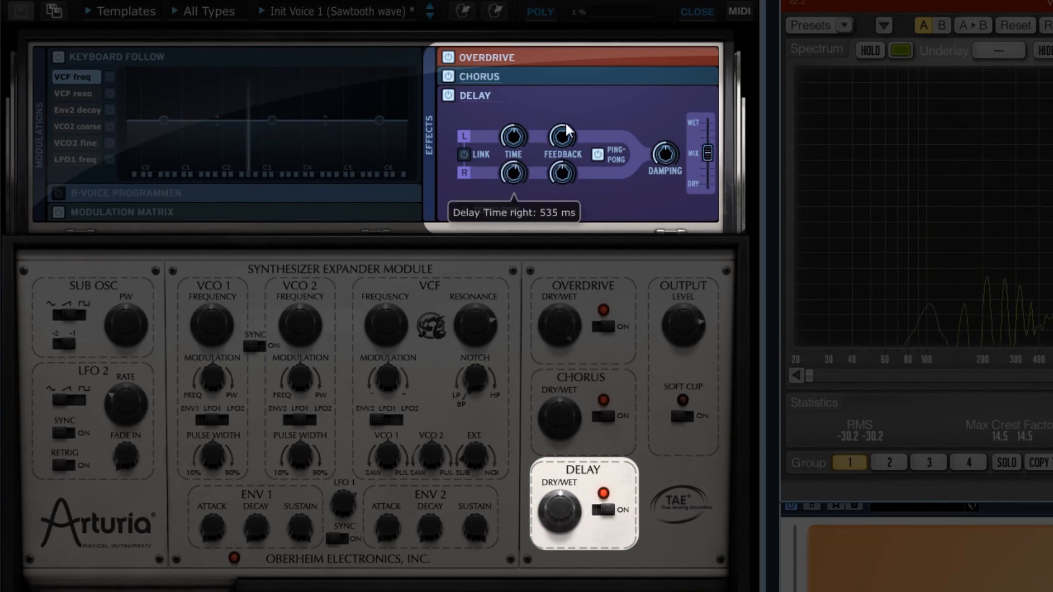
# Readjust the delay times and set the delay feedback to 34.80 % left and 46.80 % right.
pyautogui.moveTo(514, 138); pyautogui.dragTo(525, 130)
pyautogui.moveTo(512, 170); pyautogui.dragTo(581, 210)
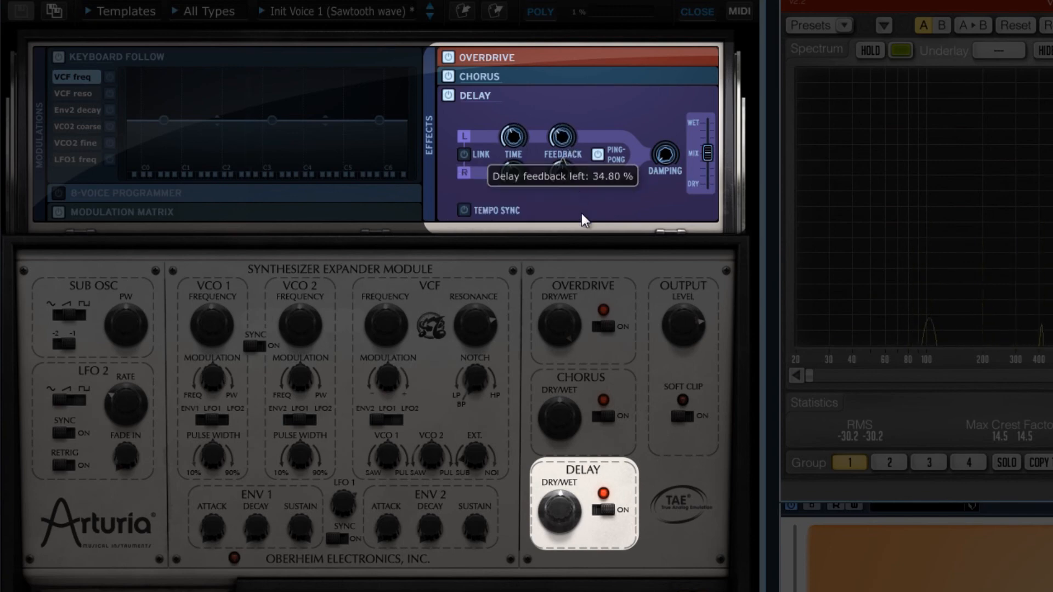
pyautogui.moveTo(561, 174)
pyautogui.mouseDown()
pyautogui.moveTo(565, 202)
pyautogui.moveTo(567, 183)
pyautogui.mouseUp()
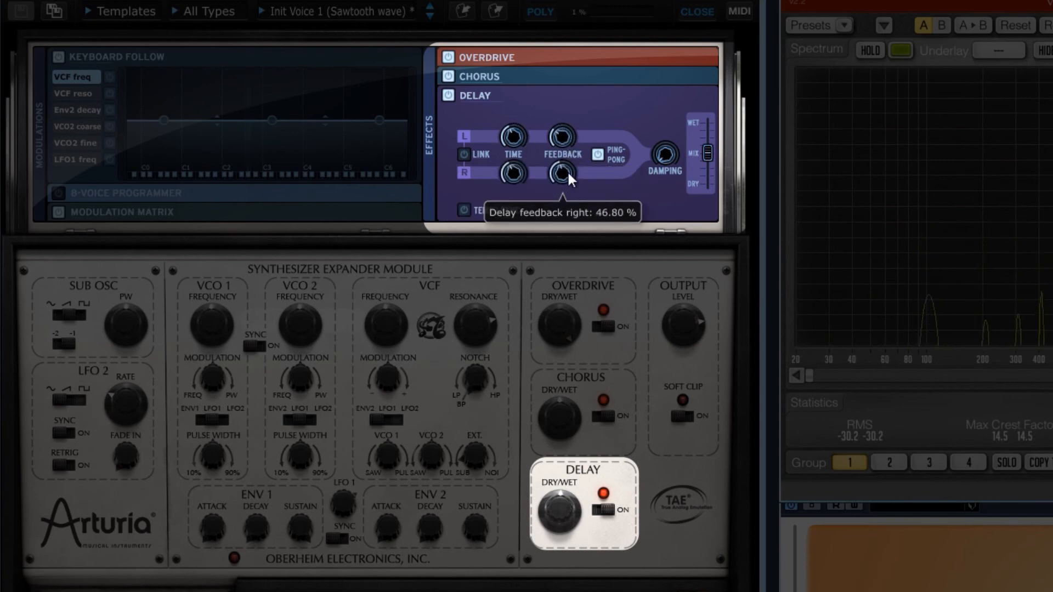
# Set the delay's left feedback to 48.40 % and left time to 375 ms, readjust the right time, and link both channels.
pyautogui.moveTo(568, 129); pyautogui.dragTo(567, 95)
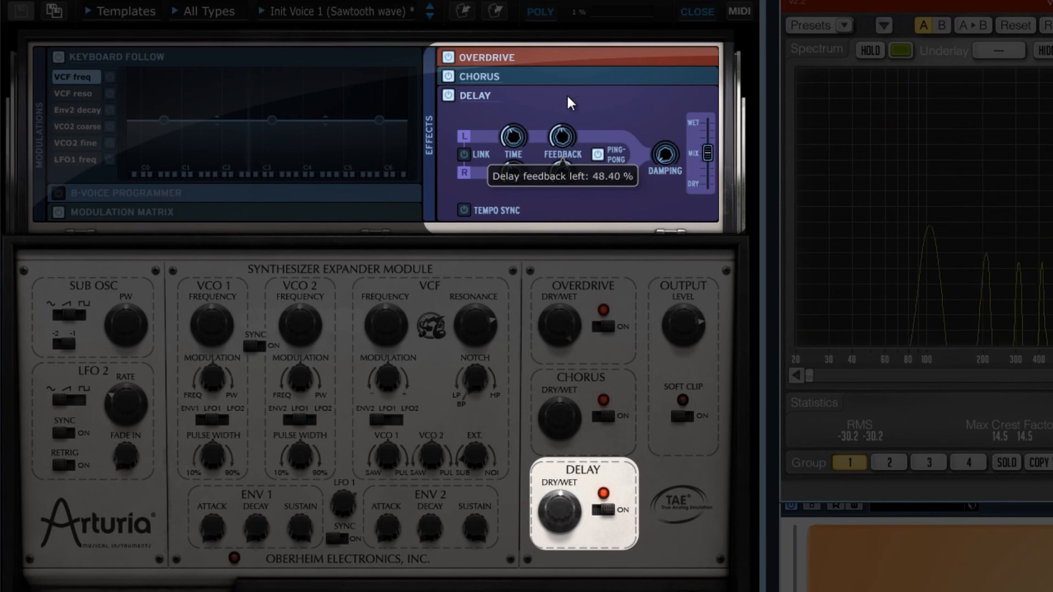
pyautogui.click(600, 155)
pyautogui.moveTo(516, 144); pyautogui.dragTo(522, 128)
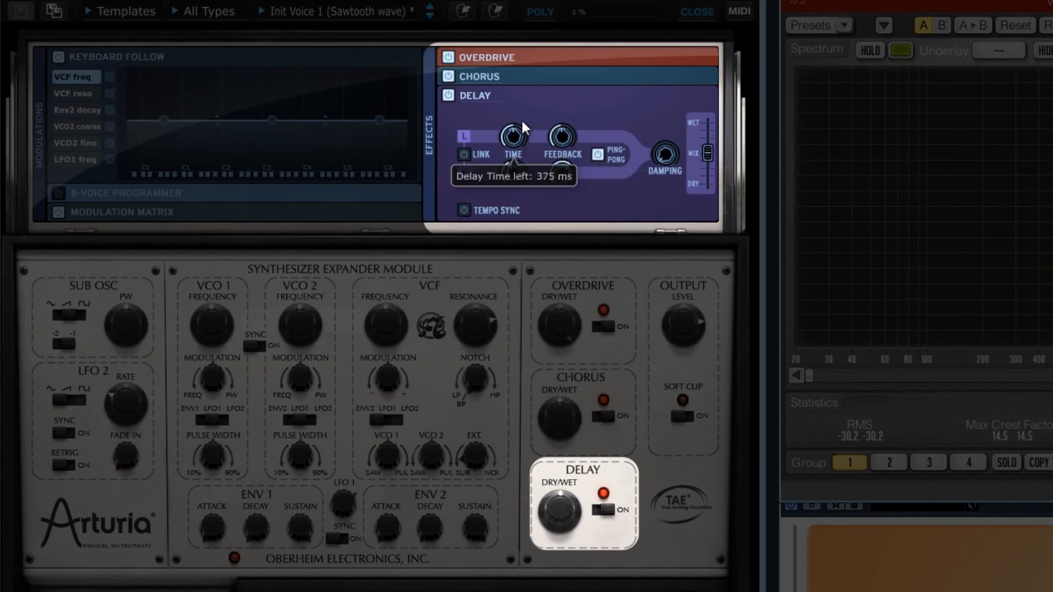
pyautogui.moveTo(515, 174); pyautogui.dragTo(690, 149)
pyautogui.click(465, 155)
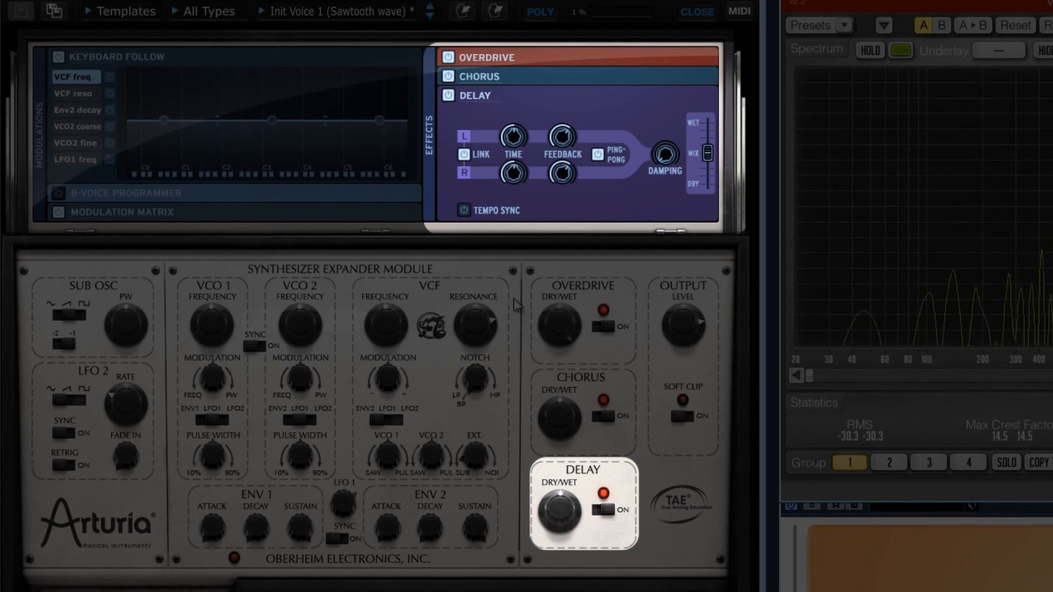
# Try different delay damping amounts, including 41.20 %, while varying the VCF frequency.
pyautogui.moveTo(399, 330)
pyautogui.mouseDown()
pyautogui.moveTo(408, 359)
pyautogui.moveTo(436, 280)
pyautogui.mouseUp()
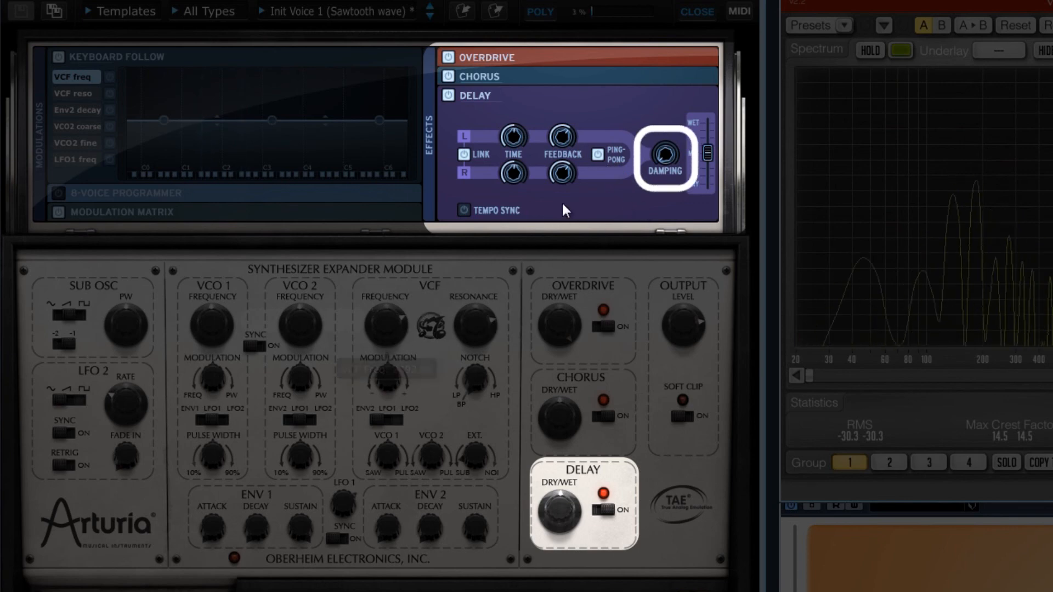
pyautogui.moveTo(668, 160); pyautogui.dragTo(679, 77)
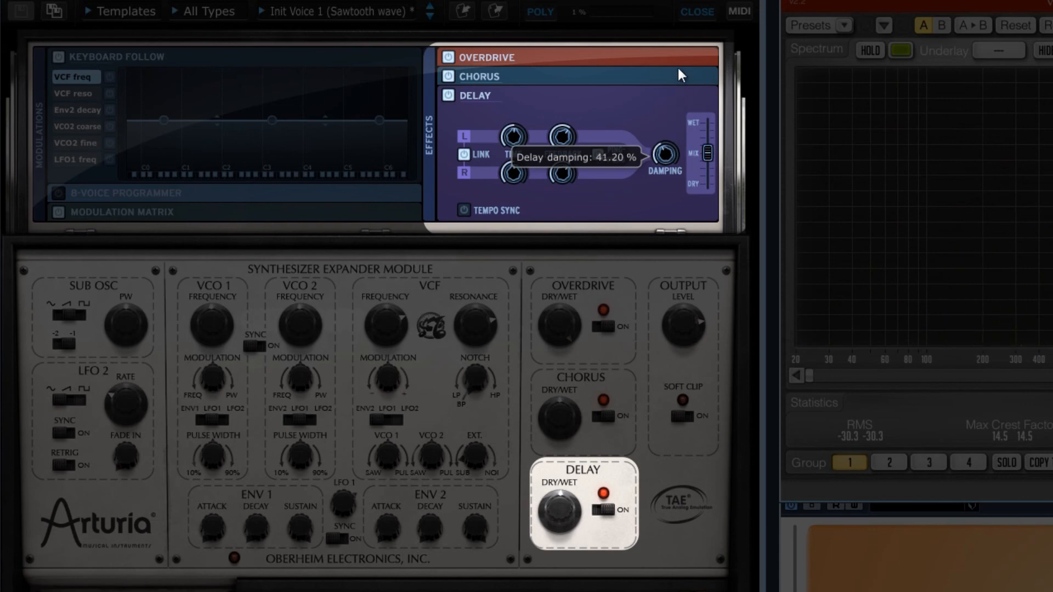
pyautogui.moveTo(664, 161); pyautogui.dragTo(691, 70)
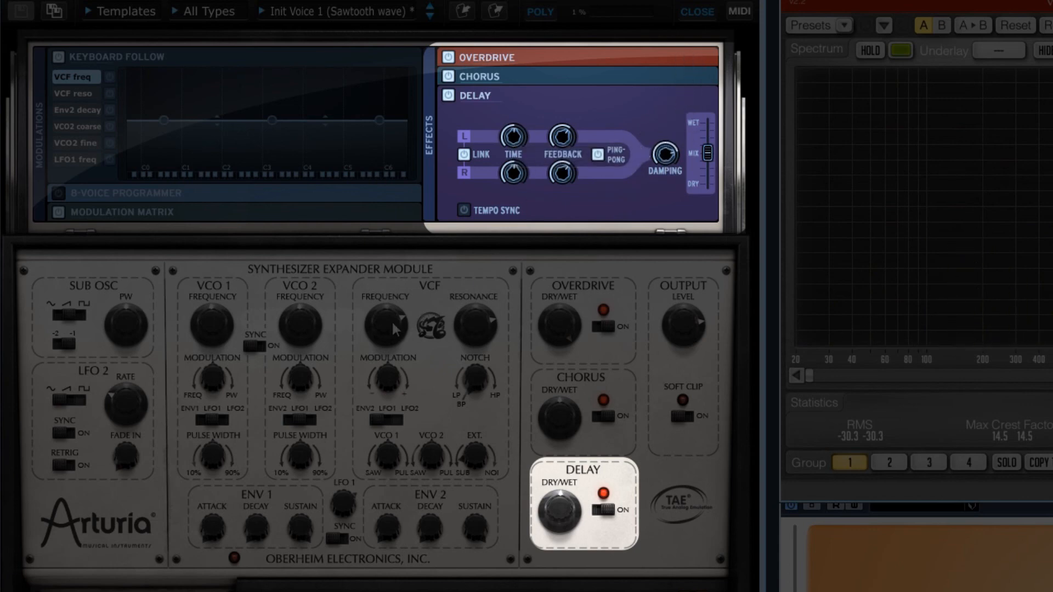
pyautogui.moveTo(665, 154); pyautogui.dragTo(671, 121)
pyautogui.moveTo(373, 324); pyautogui.dragTo(399, 386)
pyautogui.moveTo(552, 153); pyautogui.dragTo(555, 169)
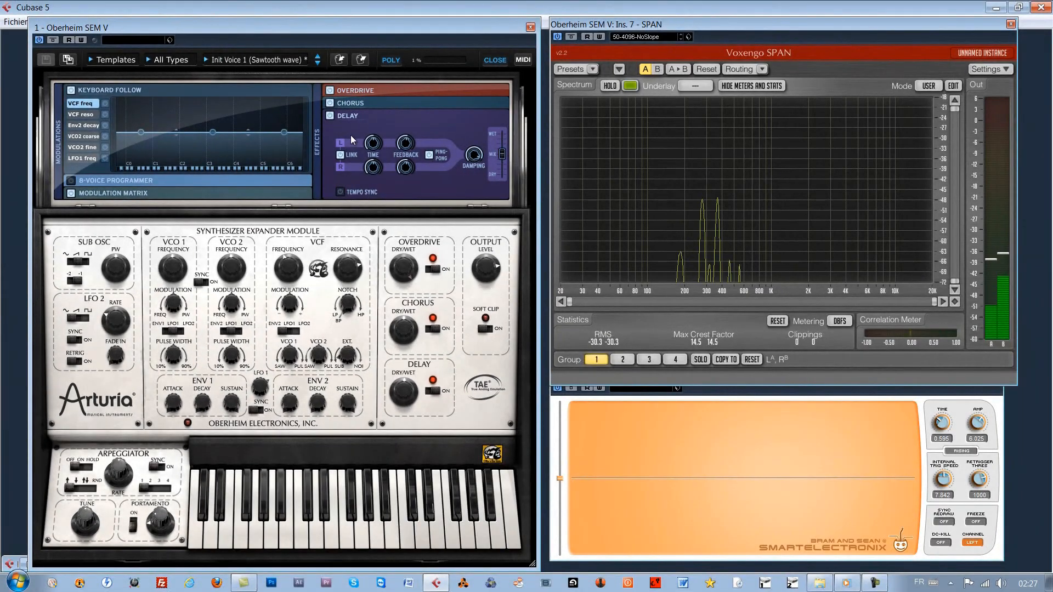
# Load the factory preset JC_5thofJack_KB, open its chorus settings and turn the chorus off.
pyautogui.click(112, 59)
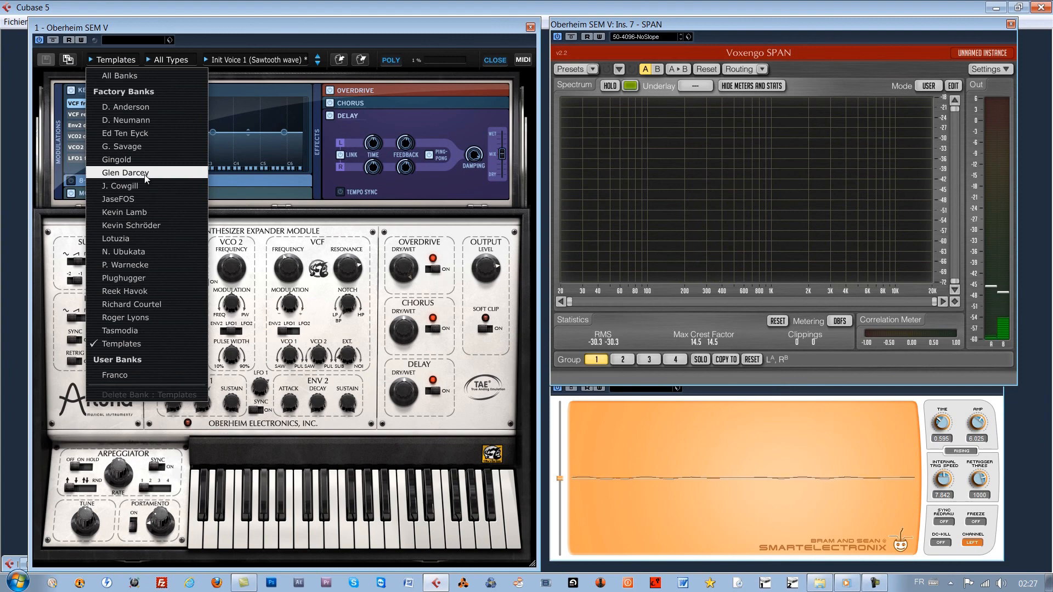
pyautogui.click(143, 190)
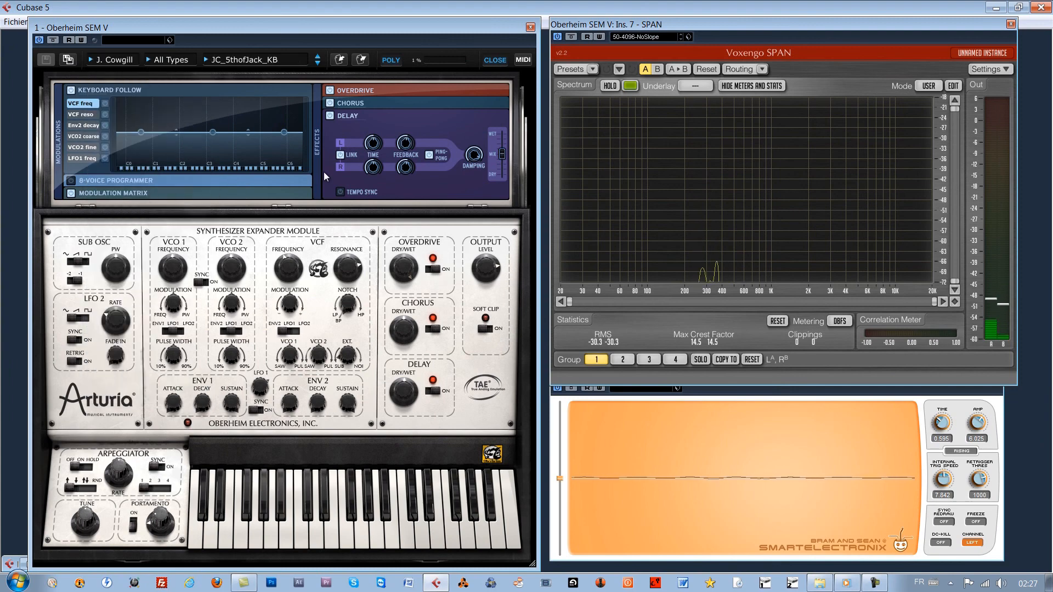
pyautogui.click(346, 104)
pyautogui.click(330, 102)
# Try the NU_3oct.Saw_BA preset, replace it with PH_Analogic_Arpeggio_ARP from the Plughugger bank, and turn off its overdrive.
pyautogui.click(115, 60)
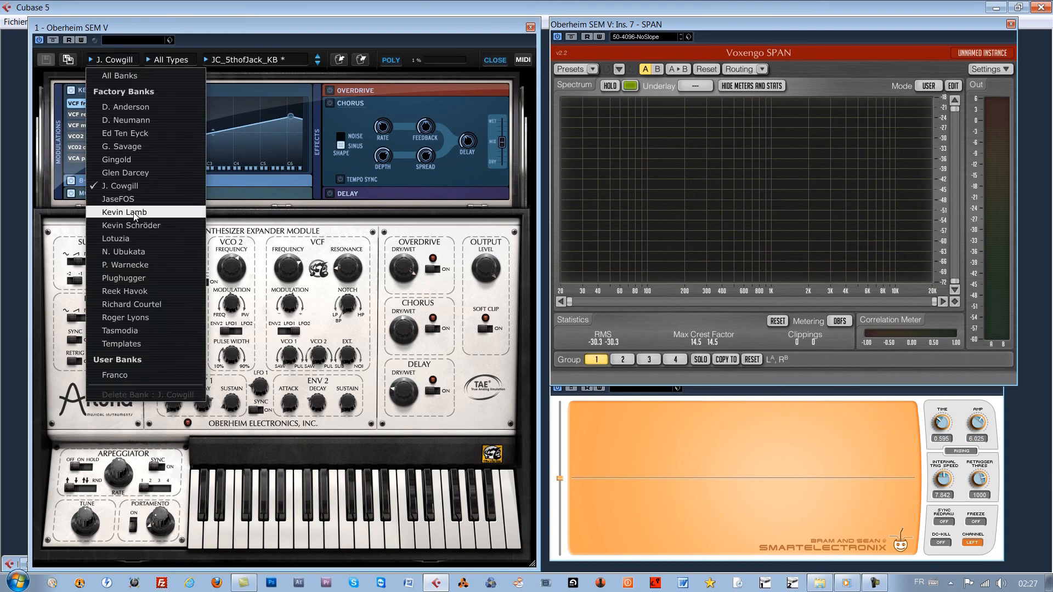
pyautogui.click(140, 251)
pyautogui.click(115, 60)
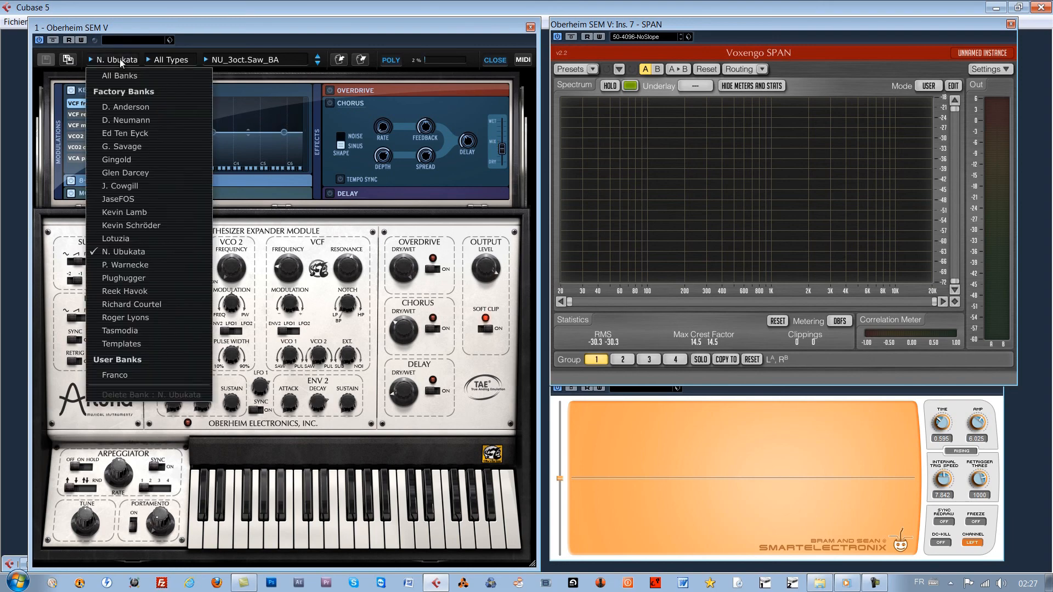
pyautogui.click(134, 282)
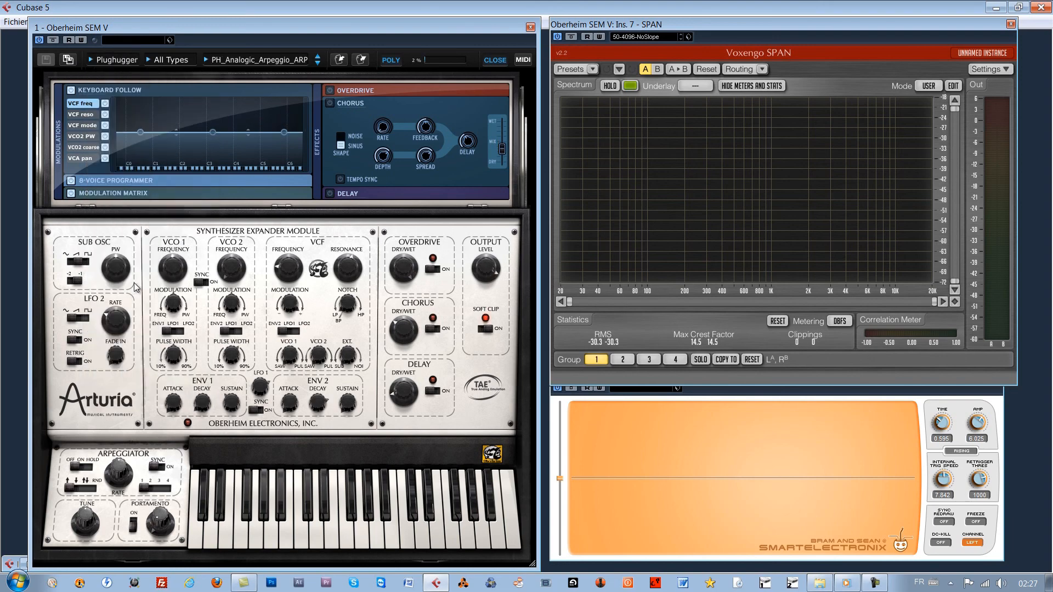
pyautogui.click(368, 87)
pyautogui.click(331, 90)
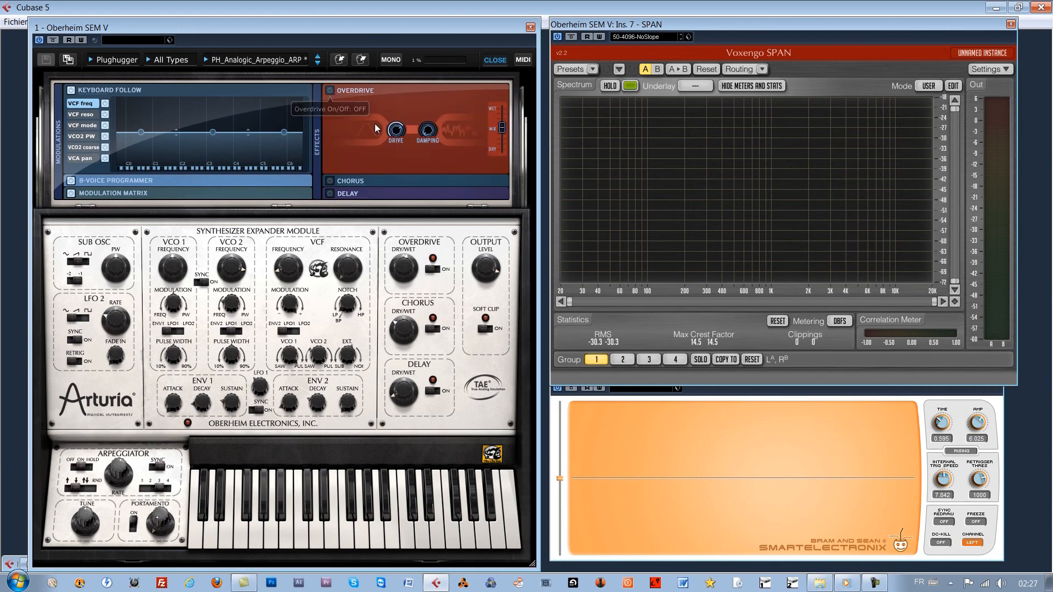
# Load the RL_Bandpass_ARP preset, turn off its chorus and close the synthesizer's upper modulation and effects section.
pyautogui.click(120, 62)
pyautogui.click(121, 318)
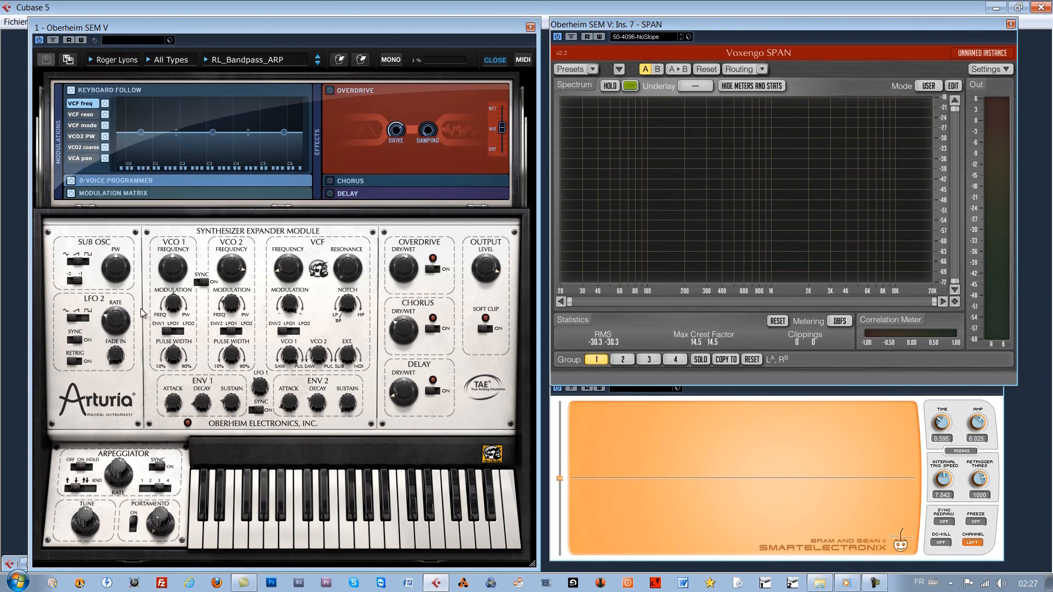
pyautogui.click(373, 181)
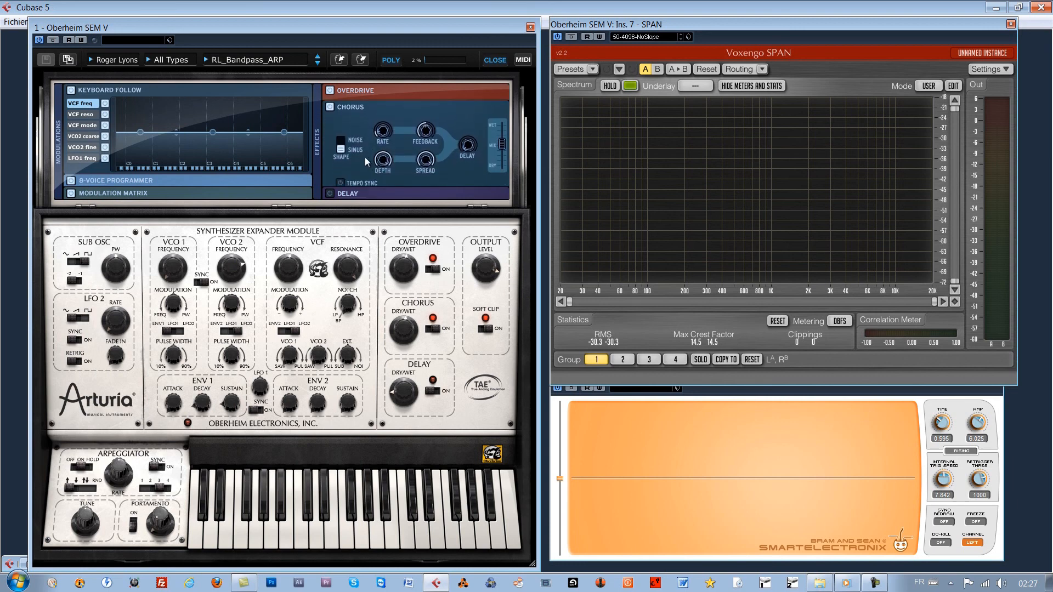
pyautogui.click(331, 103)
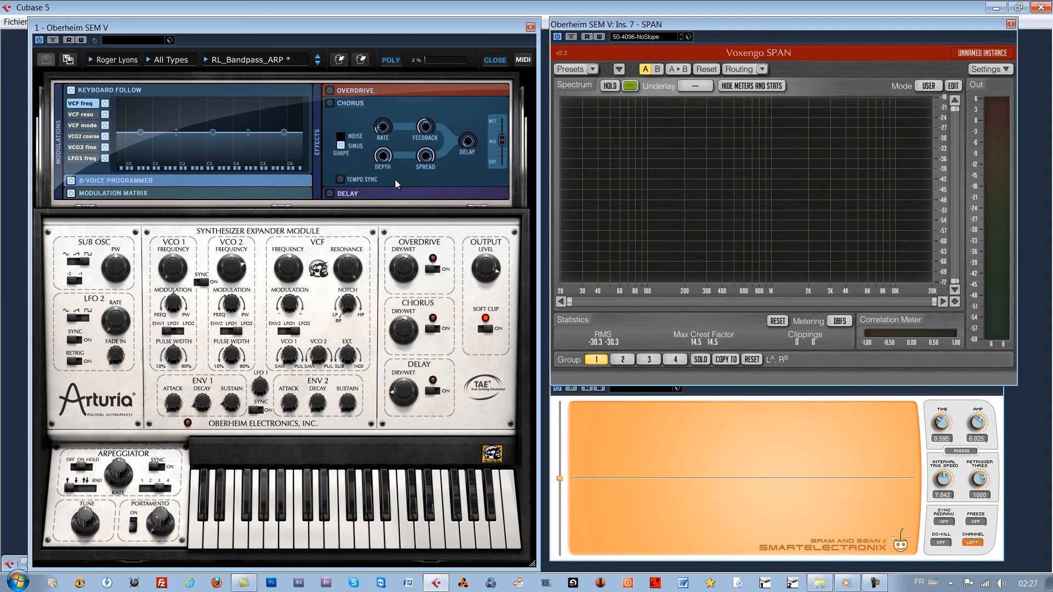
pyautogui.click(495, 60)
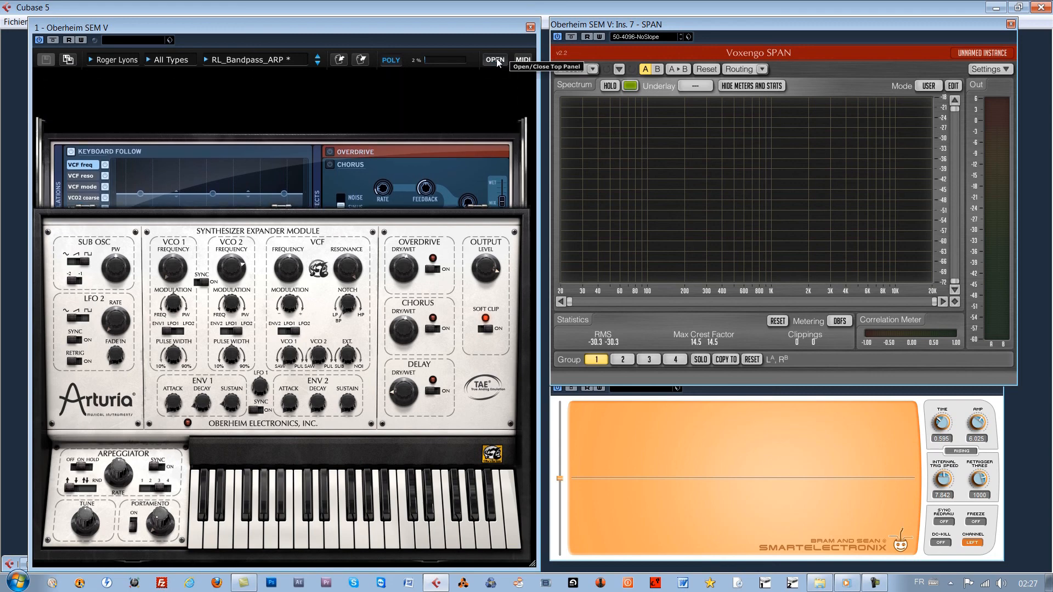